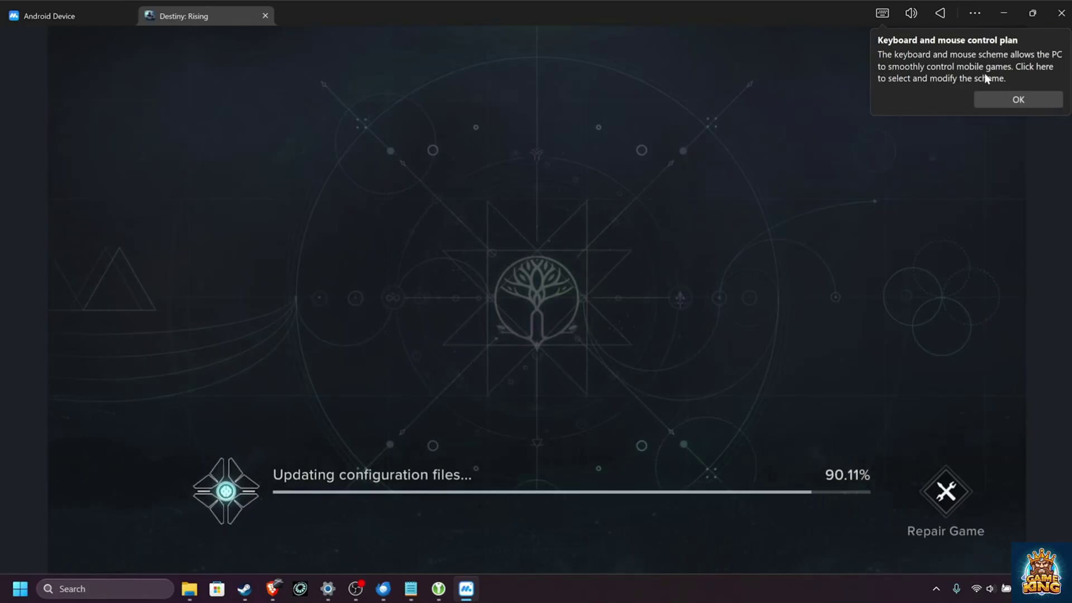
Step: Dismiss the keyboard and mouse control tip and check the key control scheme and volume options
{"action": "left_click", "coordinate": [1020, 101]}
{"action": "left_click", "coordinate": [881, 13]}
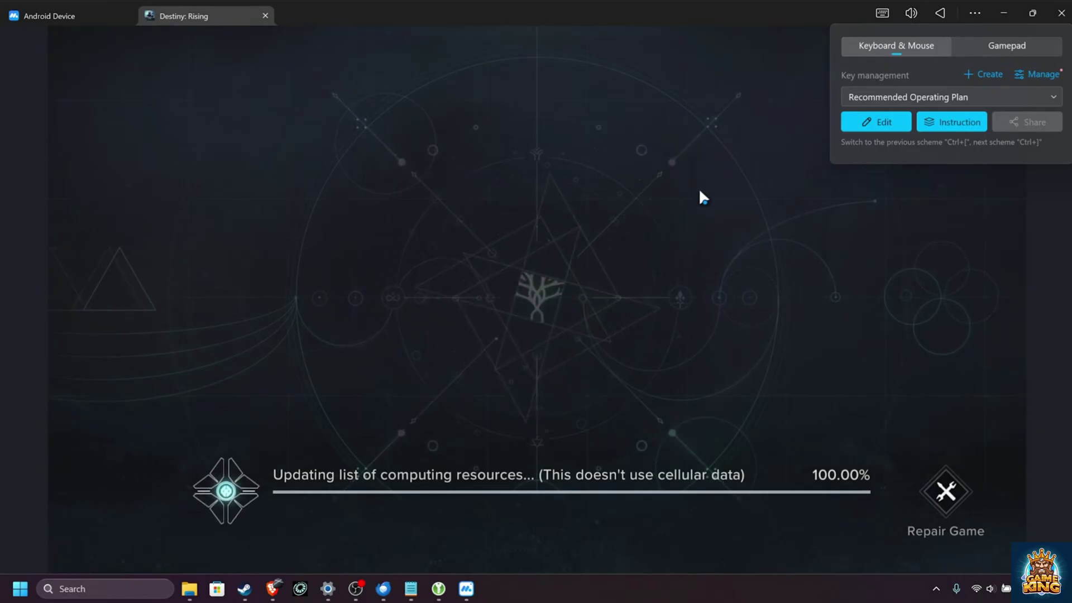
{"action": "left_click", "coordinate": [505, 313]}
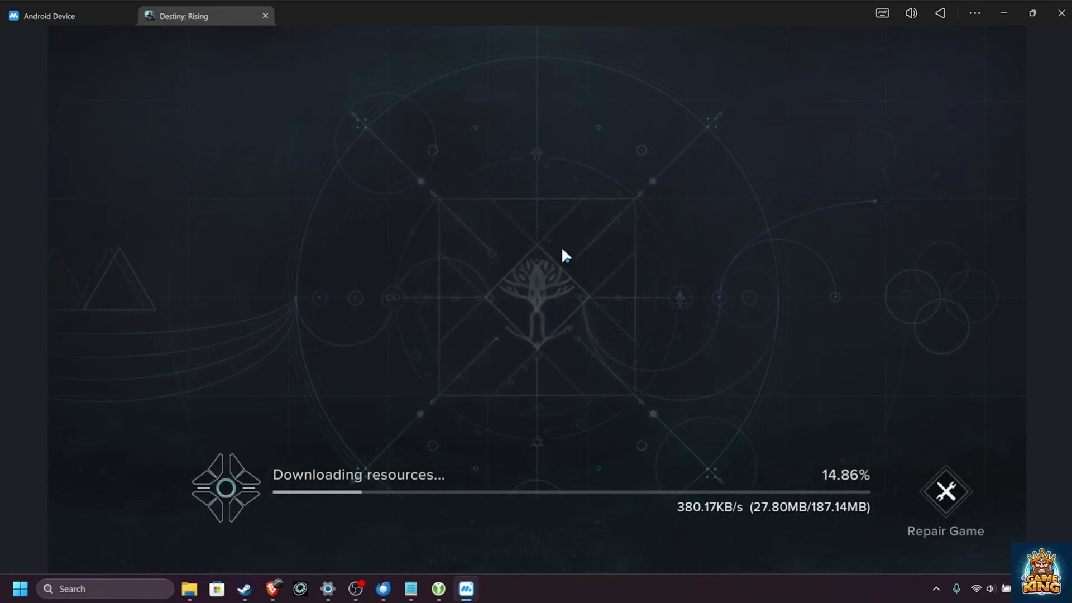
{"action": "left_click", "coordinate": [912, 14]}
{"action": "left_click", "coordinate": [915, 15]}
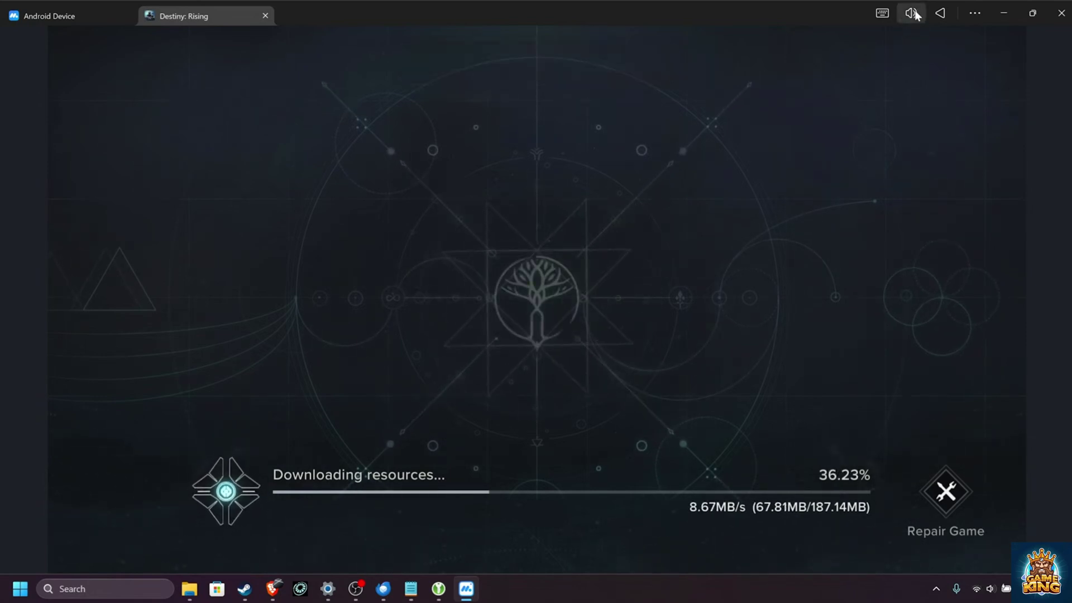
Step: Open the Android device's settings window
{"action": "left_click", "coordinate": [975, 14]}
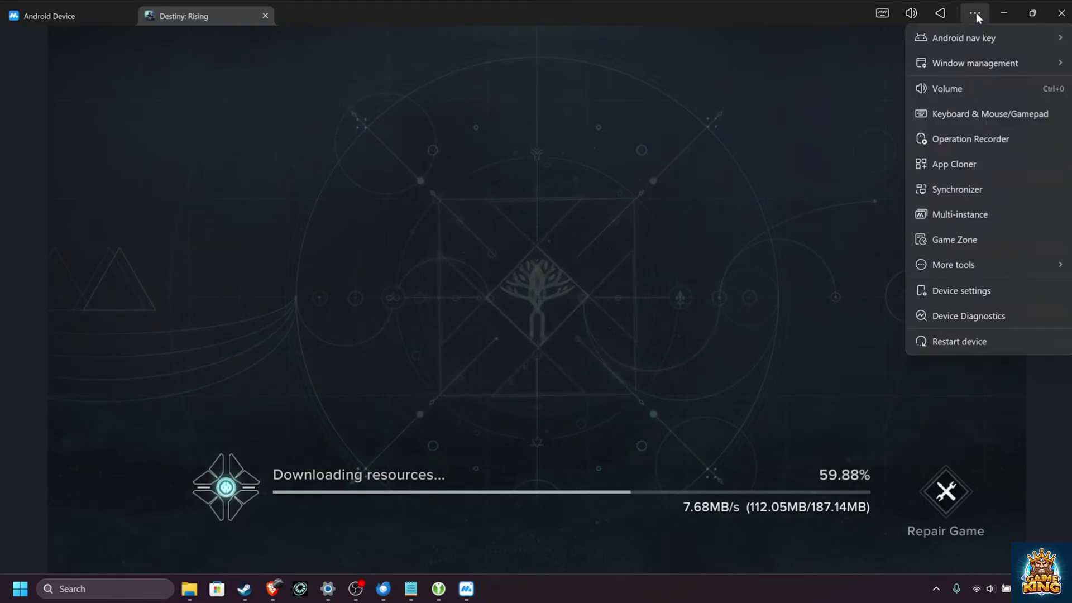
{"action": "mouse_move", "coordinate": [977, 39]}
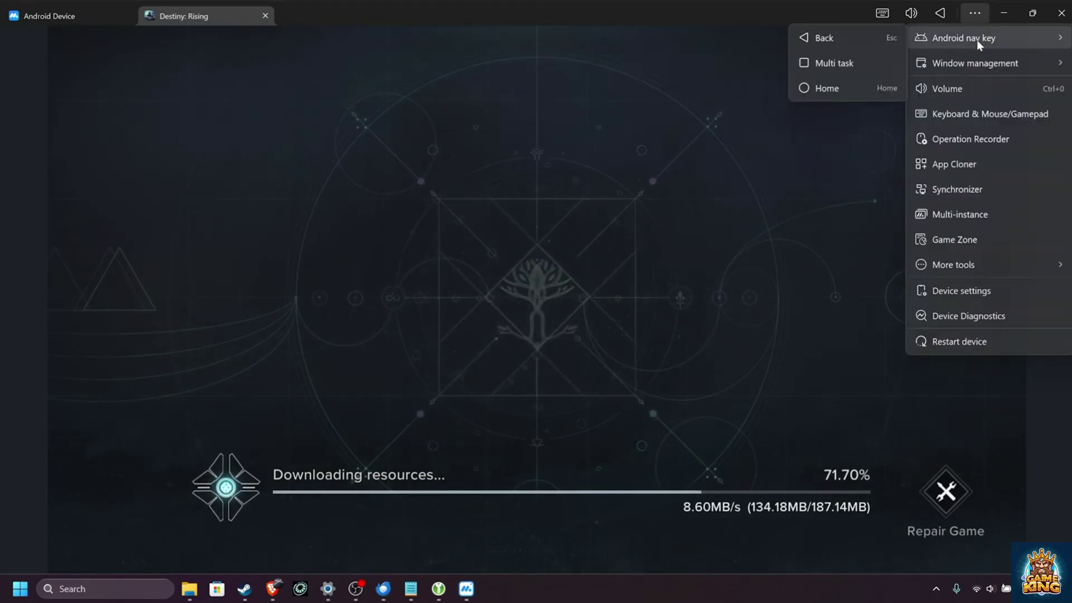
{"action": "mouse_move", "coordinate": [985, 64]}
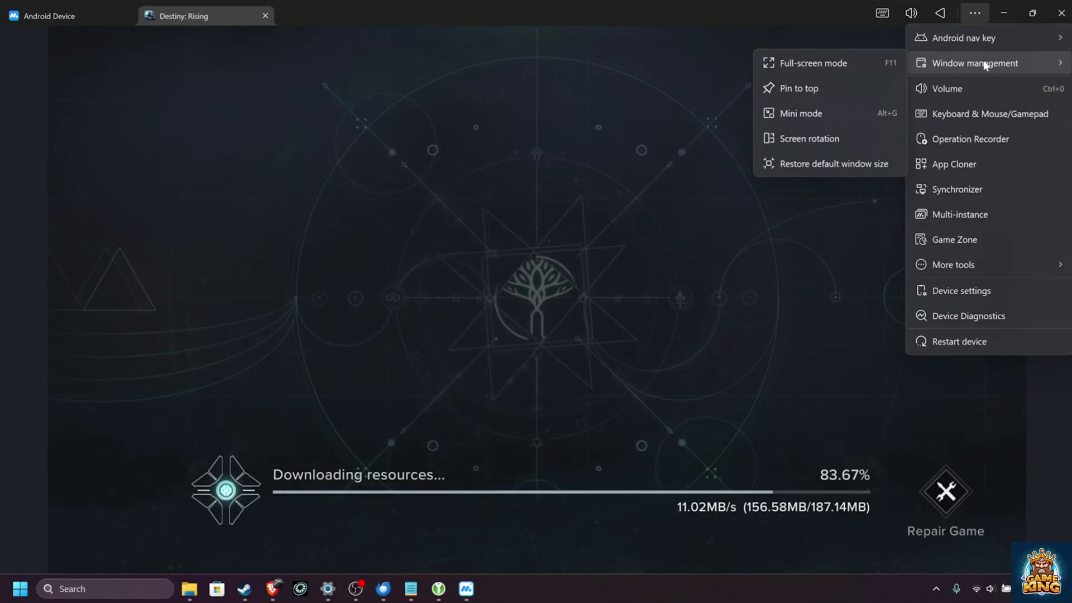
{"action": "left_click", "coordinate": [980, 290]}
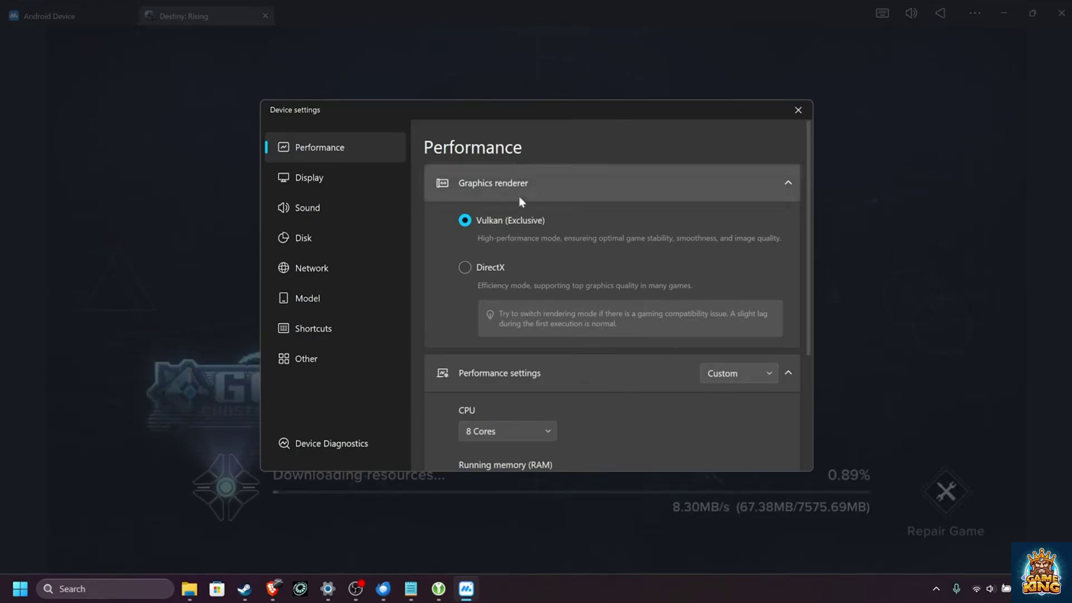
Step: Examine the CPU, running memory, GPU usage strategy and graphics renderer options in the performance settings
{"action": "scroll", "coordinate": [712, 282], "scroll_direction": "down", "scroll_amount": 2}
{"action": "scroll", "coordinate": [712, 279], "scroll_direction": "down", "scroll_amount": 2}
{"action": "left_click", "coordinate": [531, 279]}
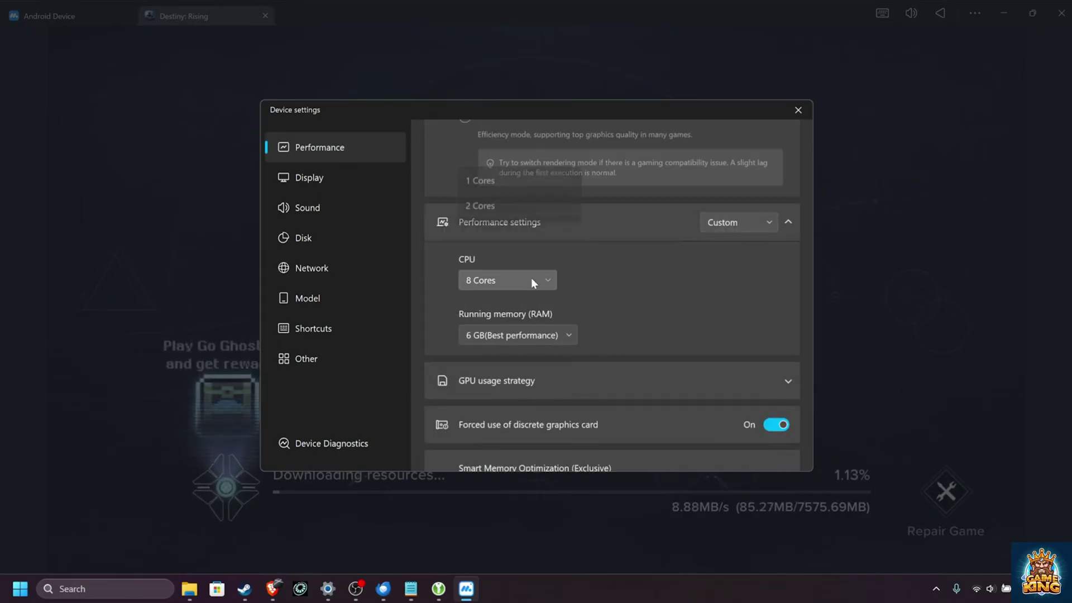
{"action": "left_click", "coordinate": [640, 293]}
{"action": "left_click", "coordinate": [562, 334]}
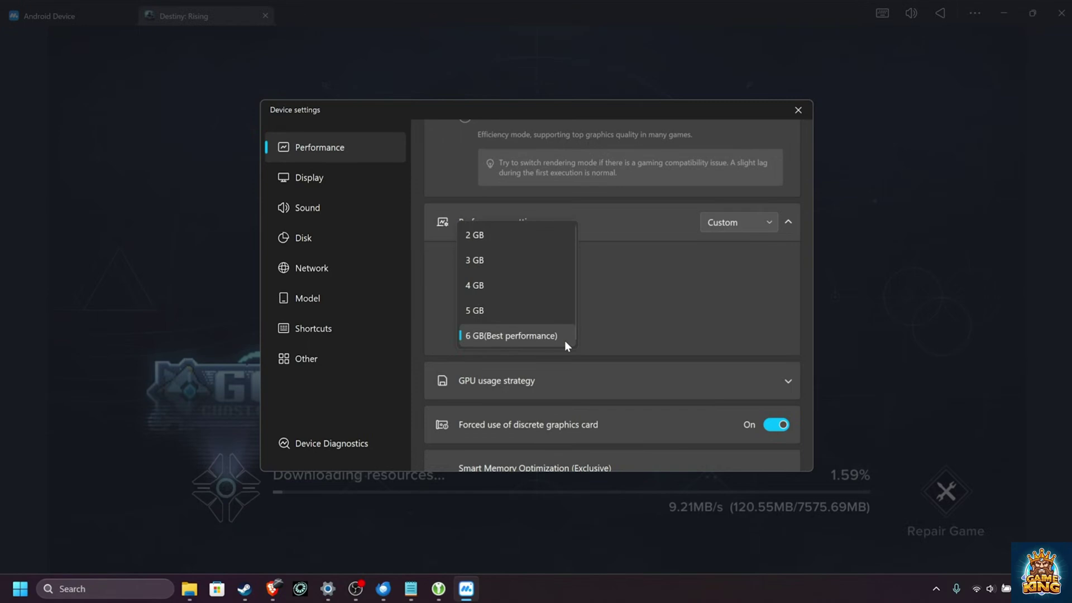
{"action": "scroll", "coordinate": [563, 336], "scroll_direction": "down", "scroll_amount": 4}
{"action": "left_click", "coordinate": [581, 381]}
{"action": "scroll", "coordinate": [588, 286], "scroll_direction": "down", "scroll_amount": 5}
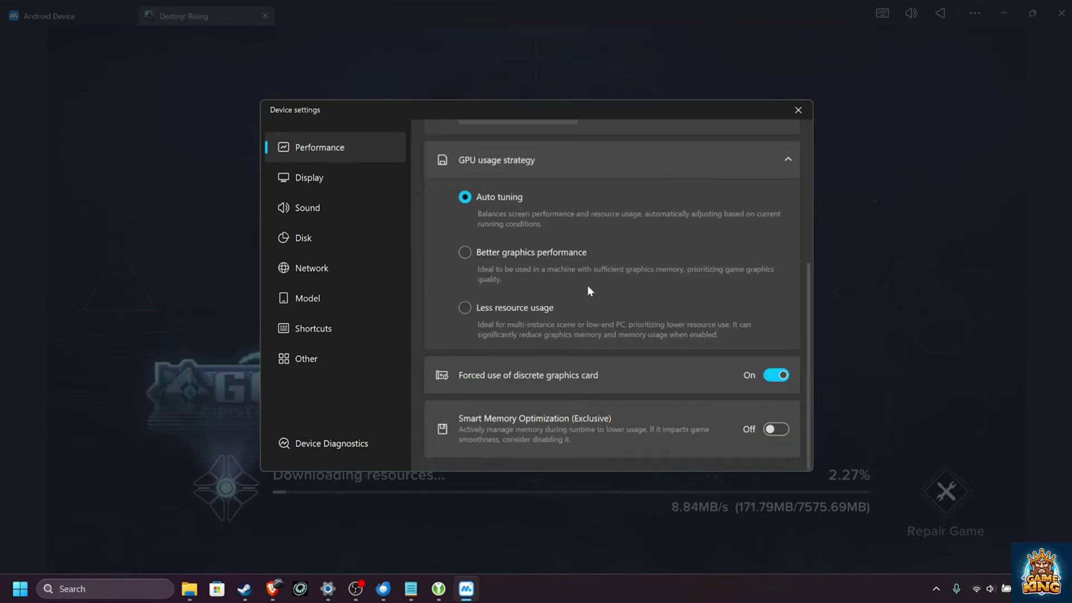
{"action": "scroll", "coordinate": [461, 285], "scroll_direction": "up", "scroll_amount": 10}
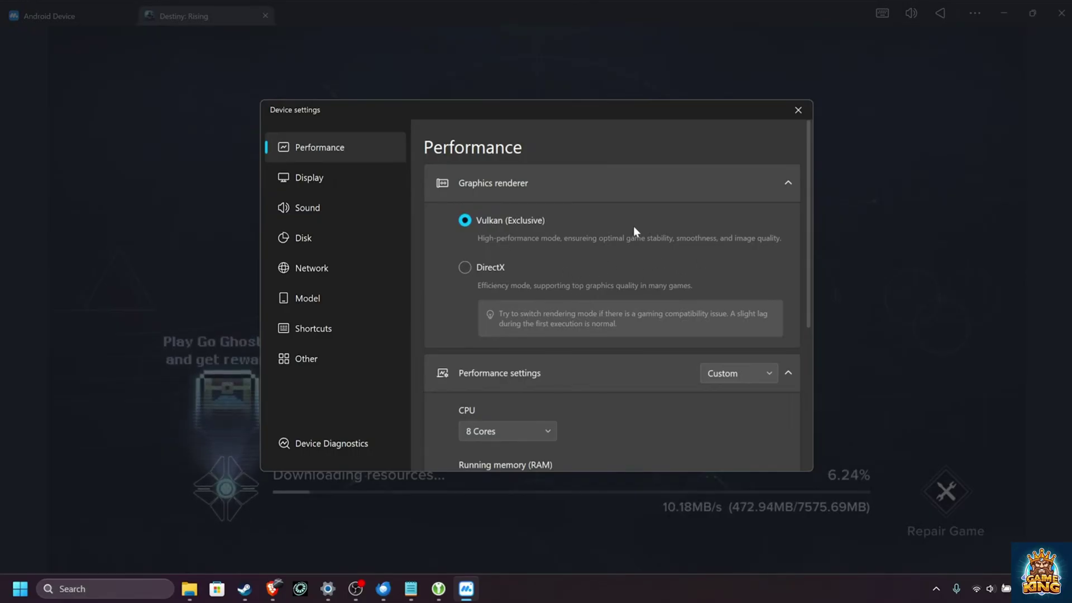
Step: Review the performance presets and the full range of CPU core counts offered for the device
{"action": "scroll", "coordinate": [754, 238], "scroll_direction": "down", "scroll_amount": 3}
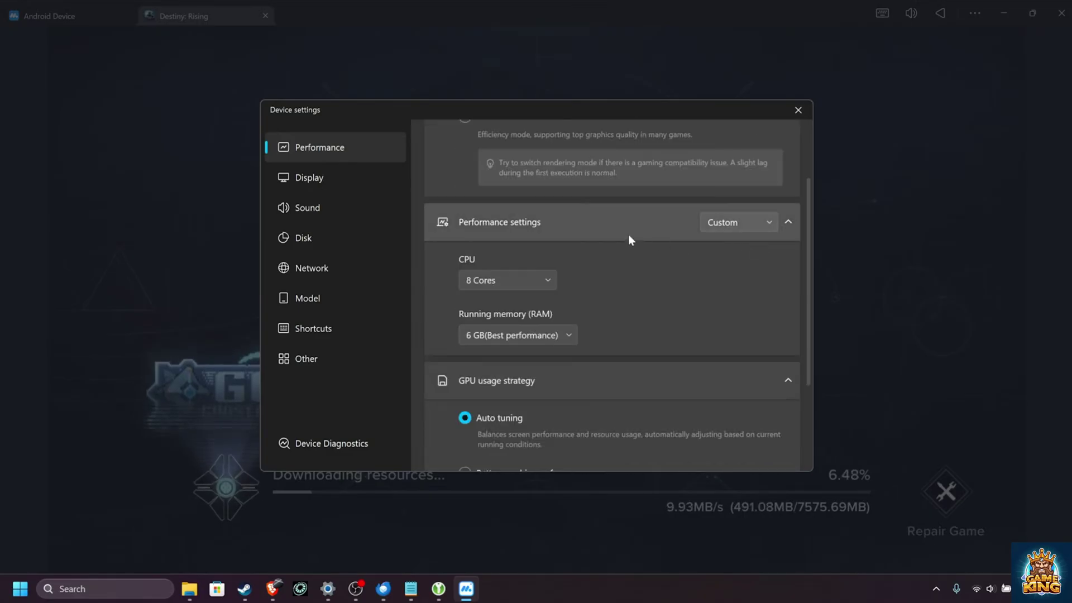
{"action": "left_click", "coordinate": [748, 225]}
{"action": "left_click", "coordinate": [747, 225]}
{"action": "left_click", "coordinate": [535, 278]}
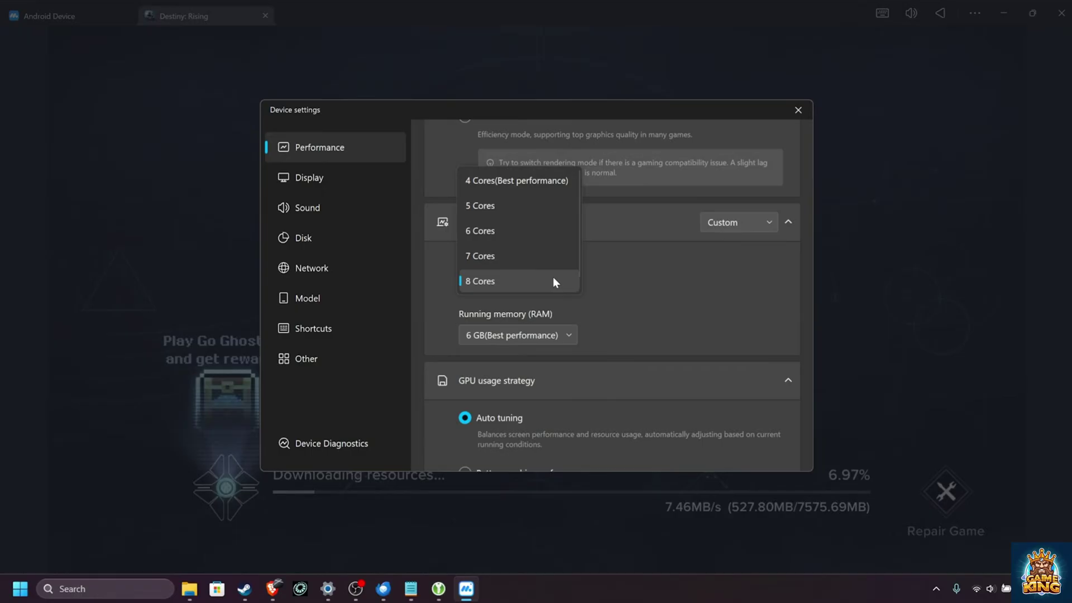
{"action": "scroll", "coordinate": [554, 278], "scroll_direction": "down", "scroll_amount": 8}
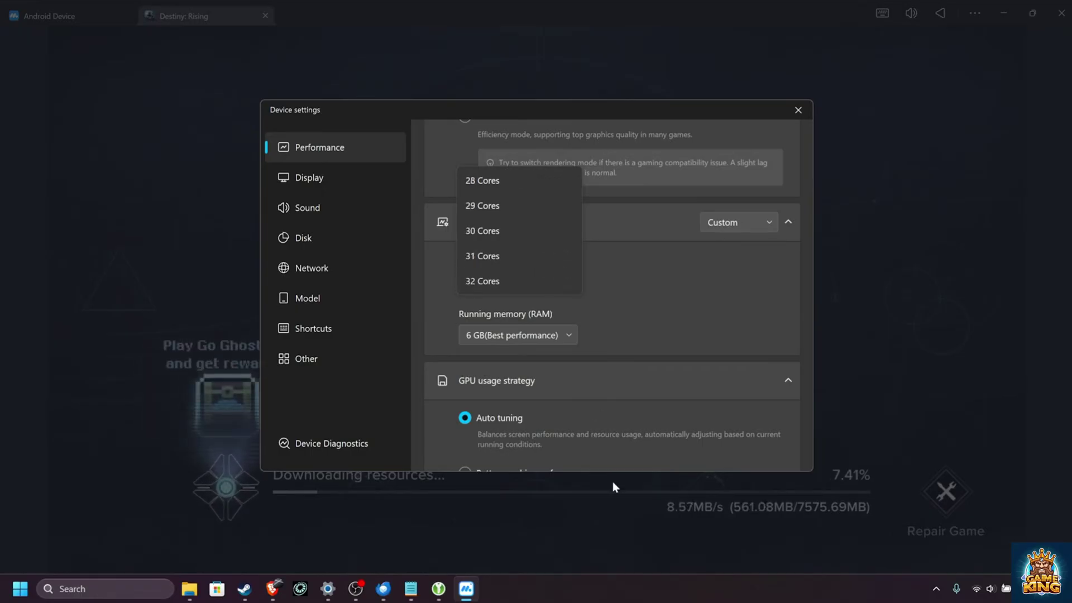
Step: Switch to Task Manager and view the computer's performance data
{"action": "right_click", "coordinate": [631, 589]}
{"action": "left_click", "coordinate": [678, 540]}
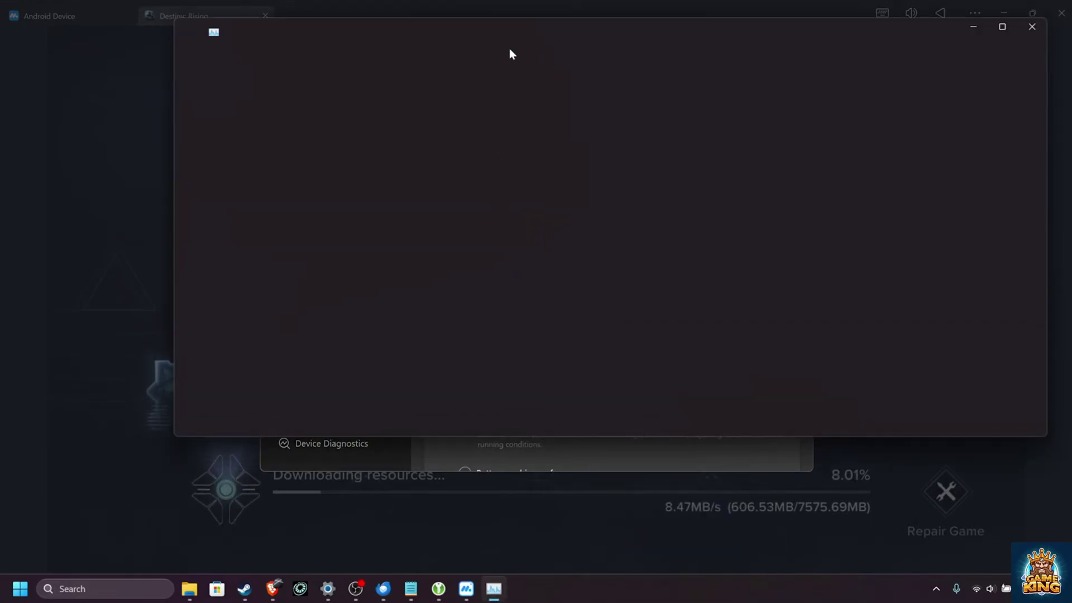
{"action": "left_click_drag", "start_coordinate": [798, 33], "coordinate": [773, 60]}
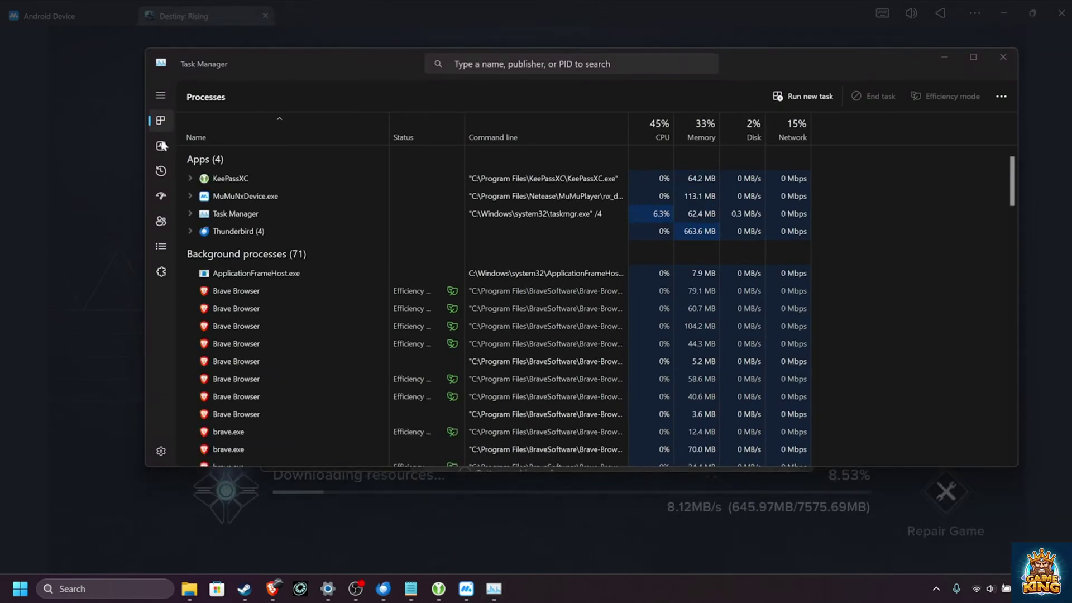
{"action": "left_click", "coordinate": [161, 146]}
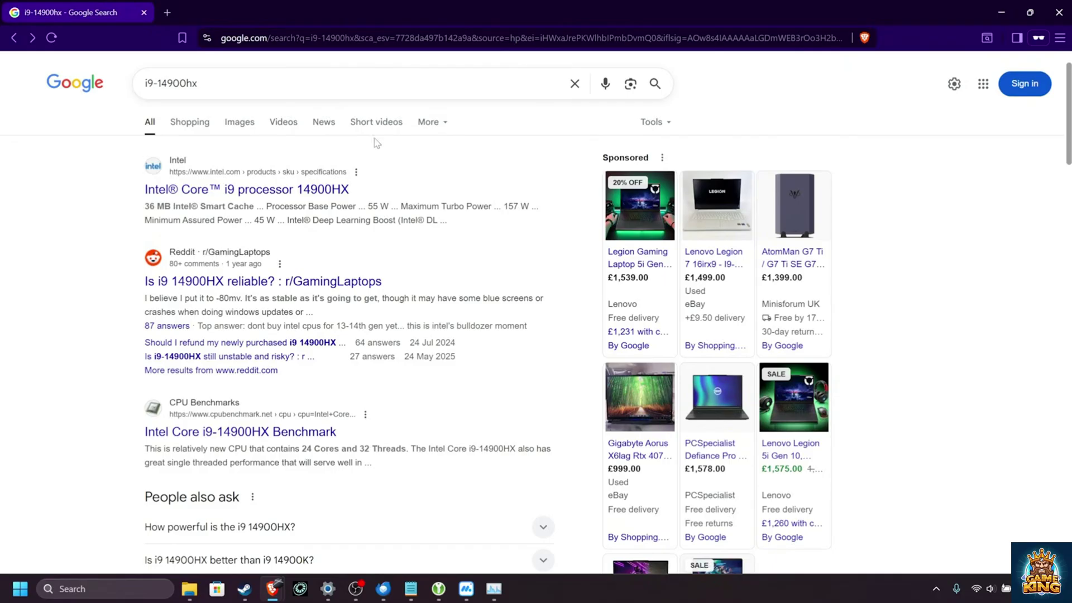
Step: Switch to the browser, open Intel's i9-14900HX specifications and examine the total cores, performance-cores, efficient-cores and threads
{"action": "key", "text": "ctrl+shift+Left"}
{"action": "key", "text": "ctrl+shift+Left"}
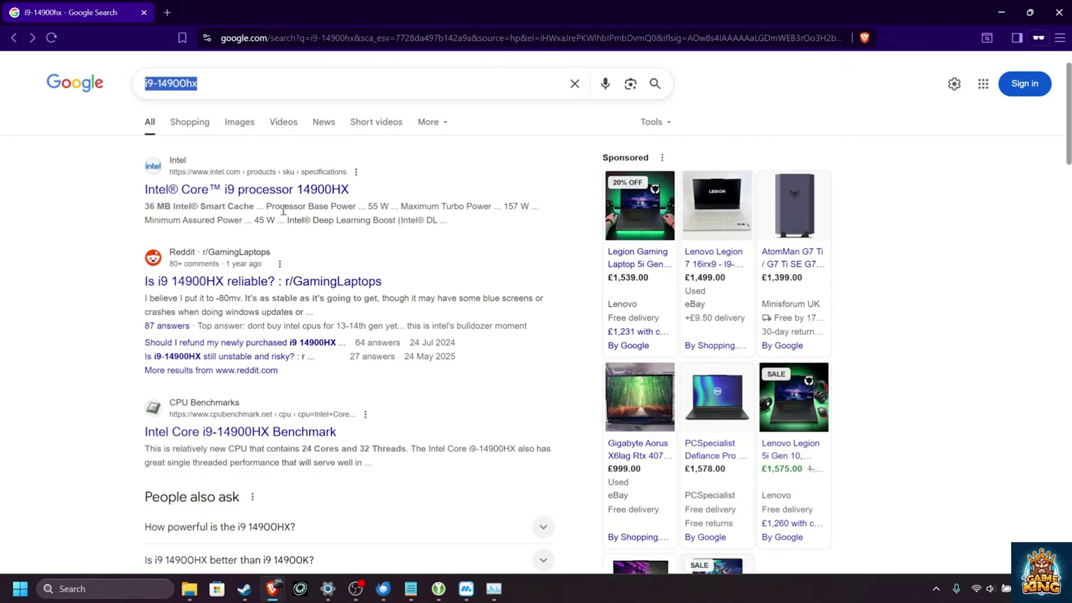
{"action": "left_click", "coordinate": [279, 189]}
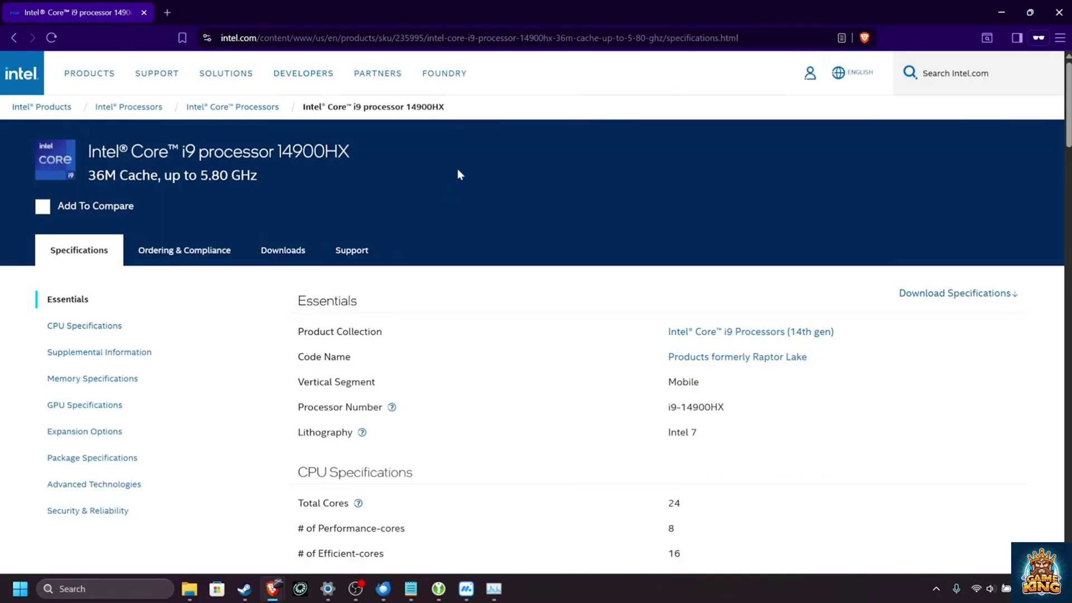
{"action": "scroll", "coordinate": [544, 202], "scroll_direction": "down", "scroll_amount": 5}
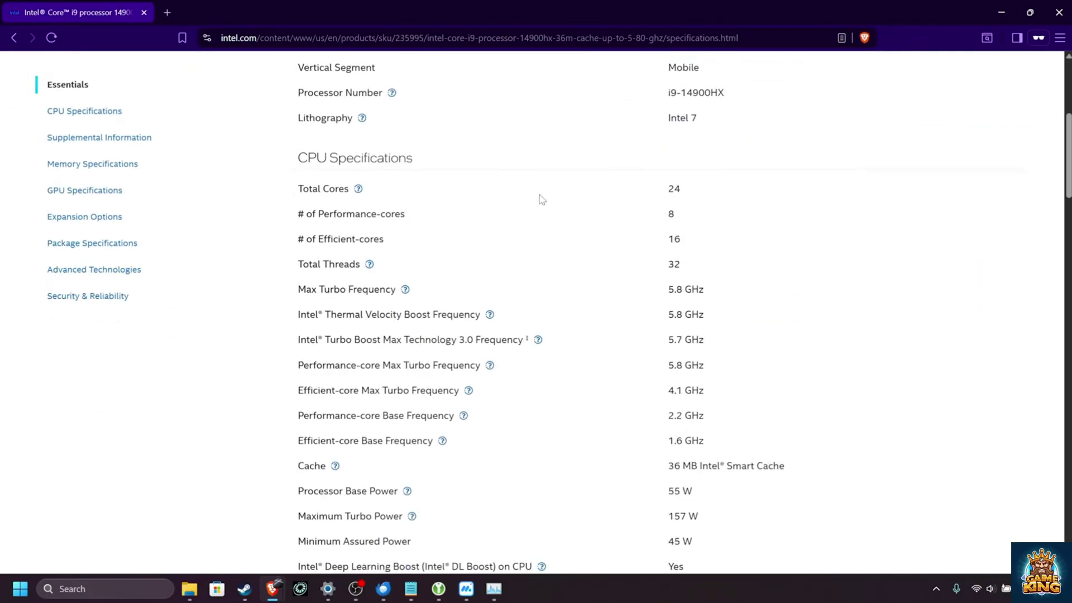
{"action": "left_click_drag", "start_coordinate": [299, 215], "coordinate": [406, 216]}
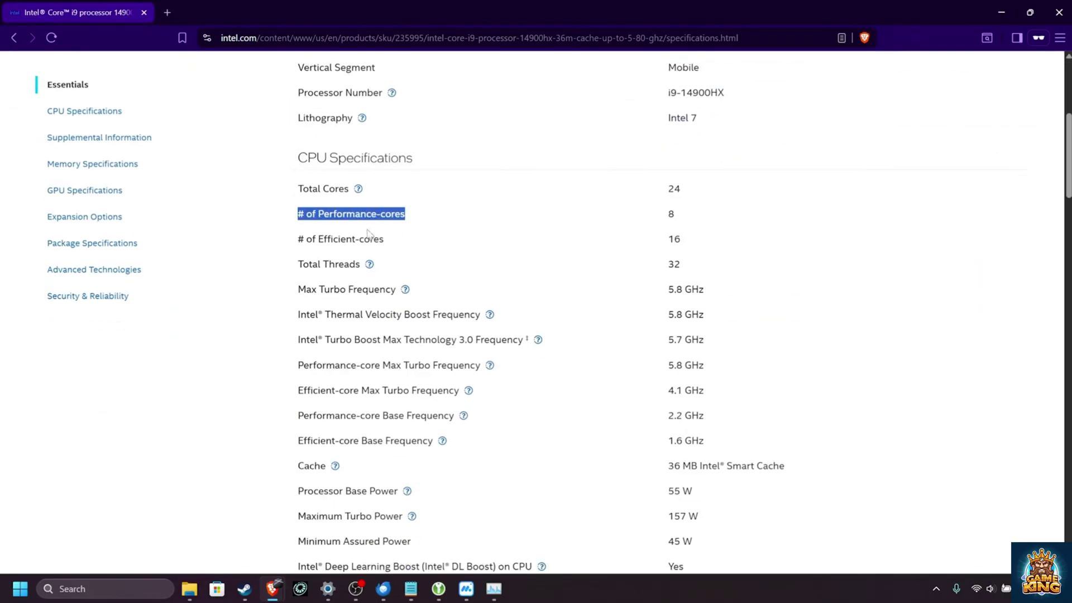
{"action": "left_click_drag", "start_coordinate": [299, 239], "coordinate": [395, 250]}
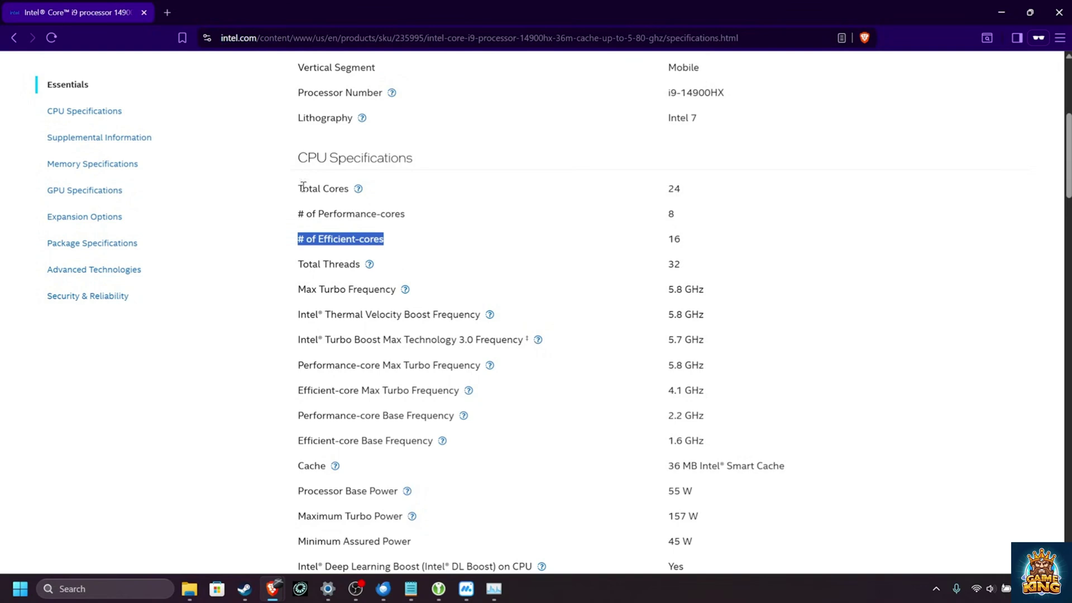
{"action": "left_click_drag", "start_coordinate": [299, 189], "coordinate": [352, 190]}
{"action": "left_click_drag", "start_coordinate": [299, 265], "coordinate": [298, 243]}
{"action": "left_click_drag", "start_coordinate": [714, 214], "coordinate": [295, 215]}
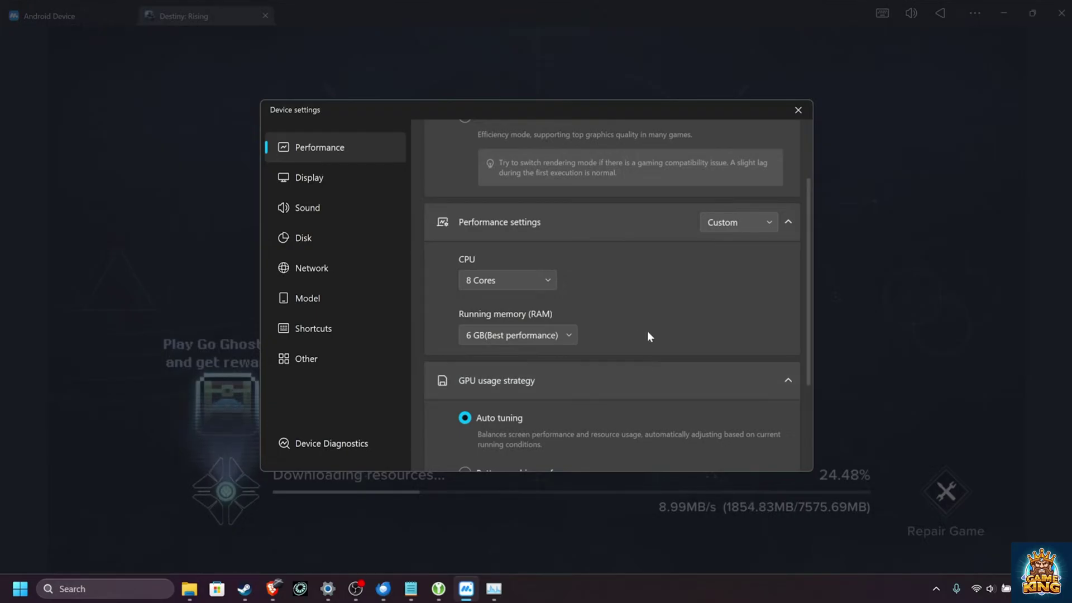
Step: Set the device's CPU allocation to 16 cores in the performance settings
{"action": "left_click", "coordinate": [519, 279]}
{"action": "scroll", "coordinate": [518, 265], "scroll_direction": "down", "scroll_amount": 3}
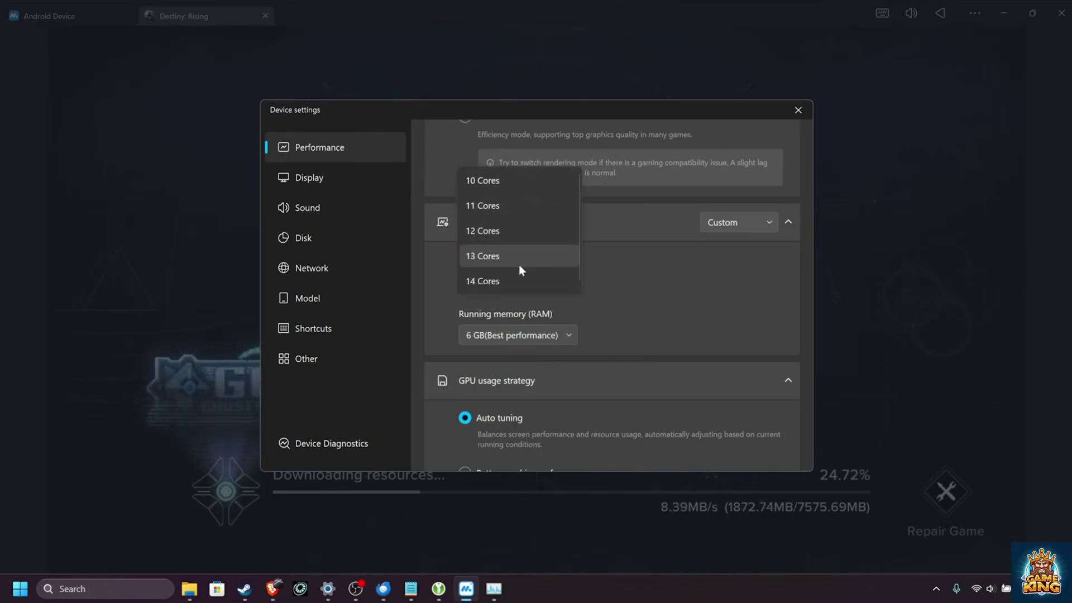
{"action": "left_click", "coordinate": [504, 265]}
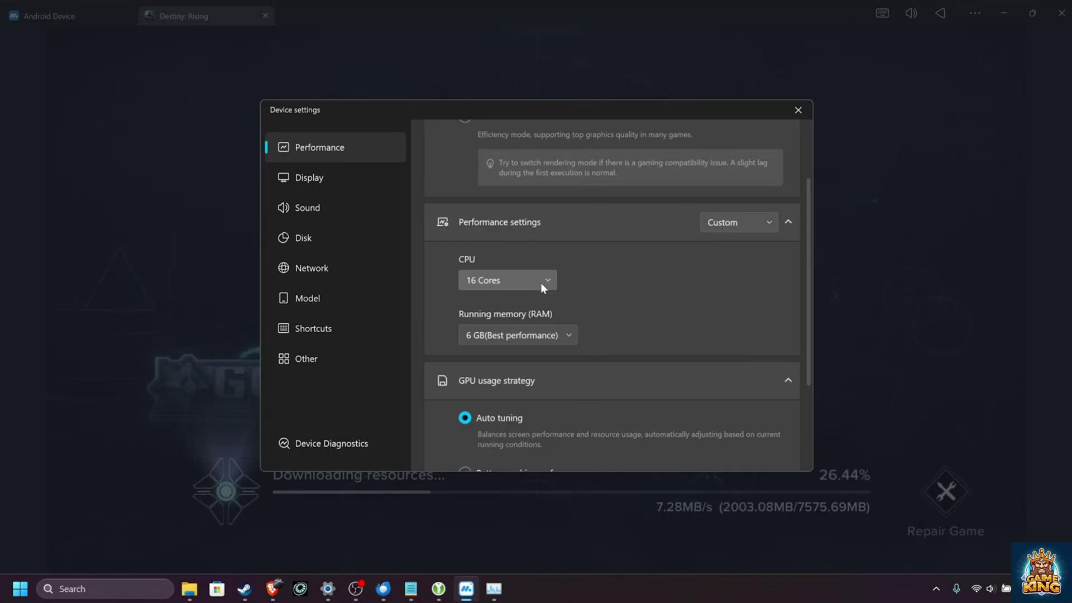
Step: Check the running memory options against the computer's CPU and memory usage in Task Manager, then minimize it
{"action": "left_click", "coordinate": [556, 334]}
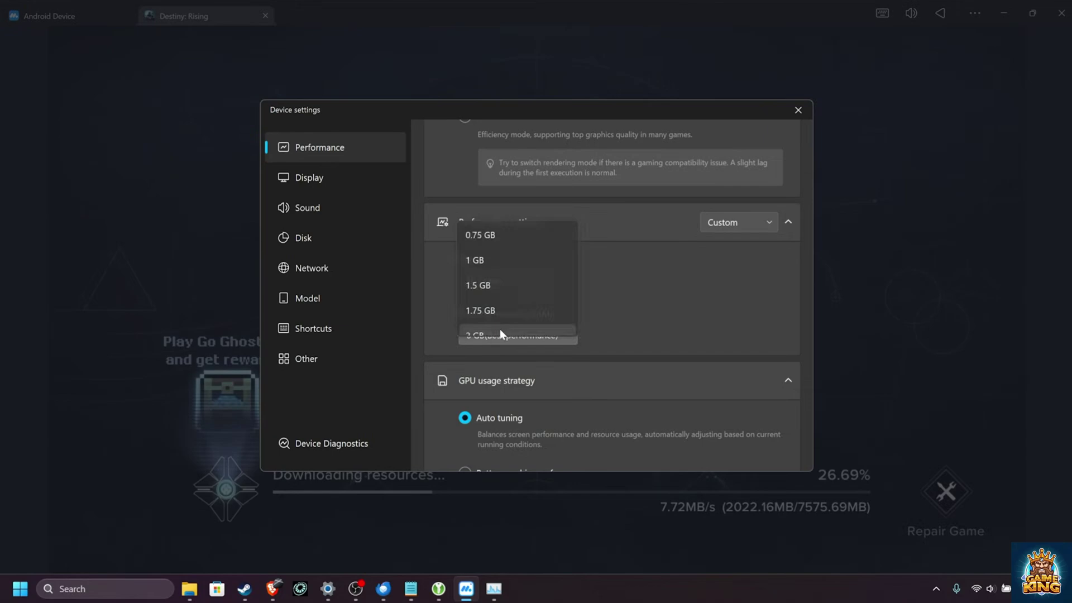
{"action": "left_click", "coordinate": [577, 343]}
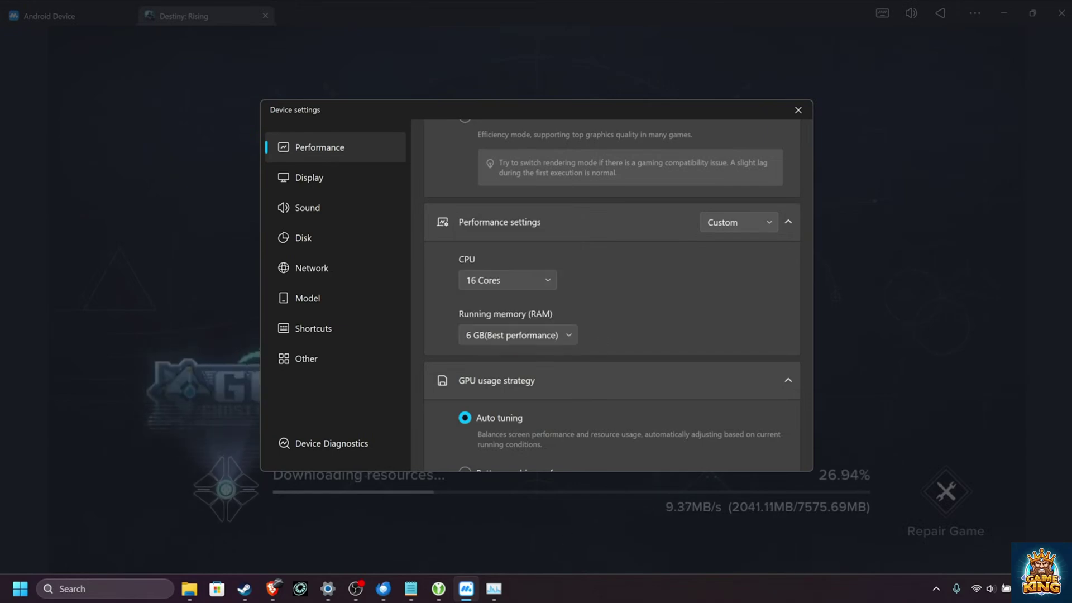
{"action": "right_click", "coordinate": [554, 586]}
{"action": "left_click", "coordinate": [619, 539]}
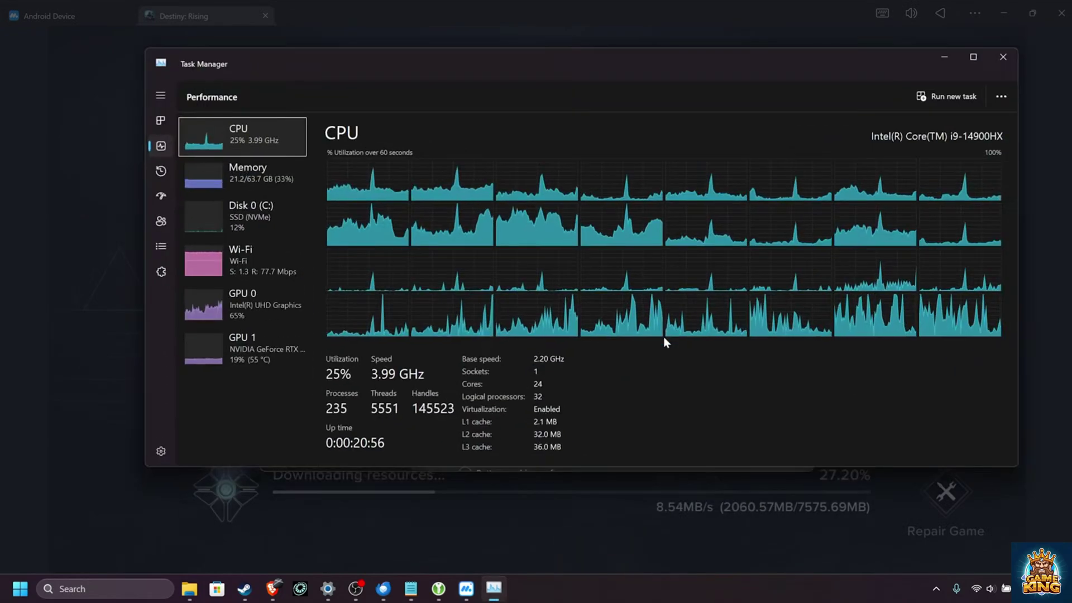
{"action": "left_click_drag", "start_coordinate": [499, 71], "coordinate": [470, 85]}
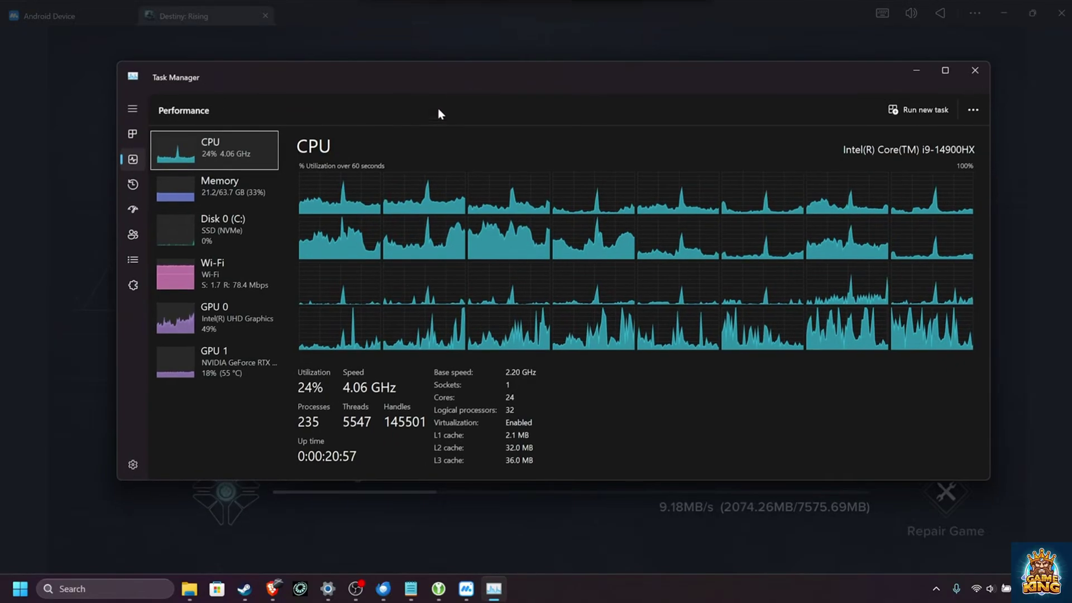
{"action": "left_click", "coordinate": [265, 186]}
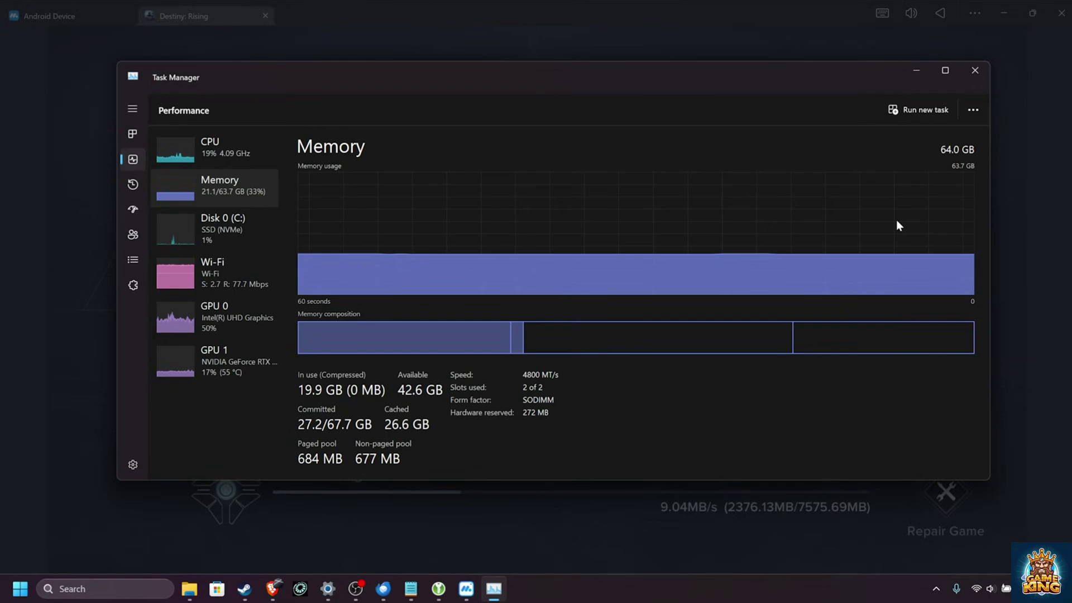
{"action": "left_click", "coordinate": [916, 71]}
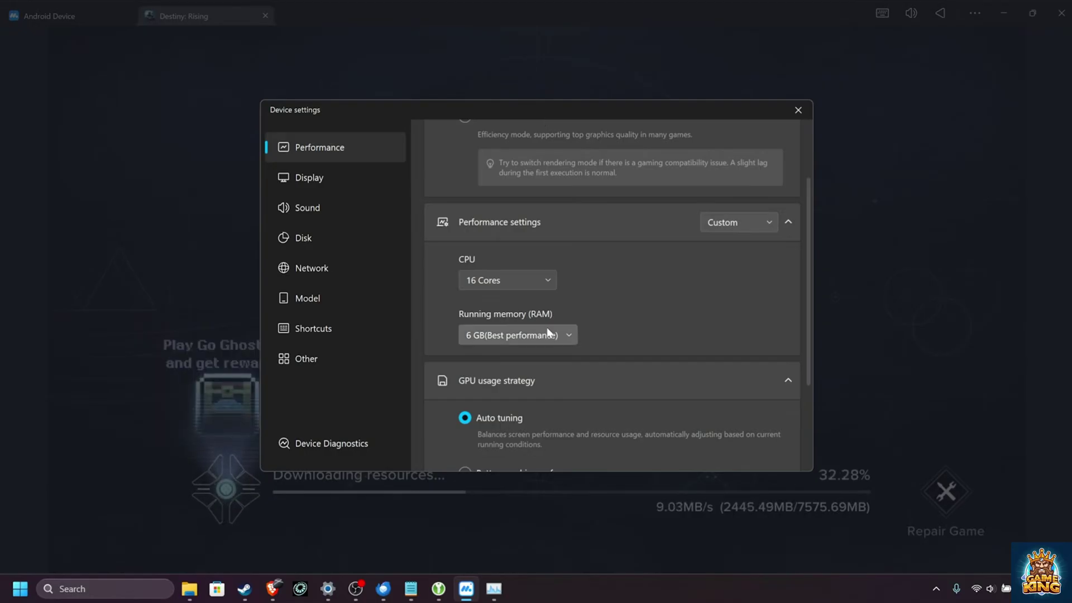
Step: Review the running memory and GPU usage strategy choices, and toggle Smart Memory Optimization
{"action": "left_click", "coordinate": [514, 336]}
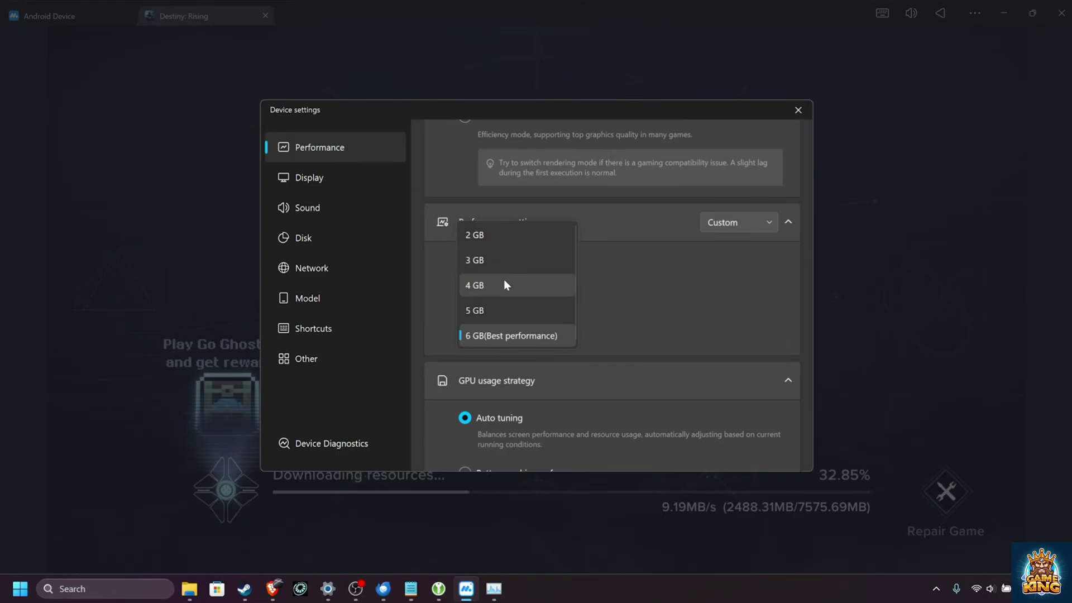
{"action": "scroll", "coordinate": [666, 304], "scroll_direction": "down", "scroll_amount": 3}
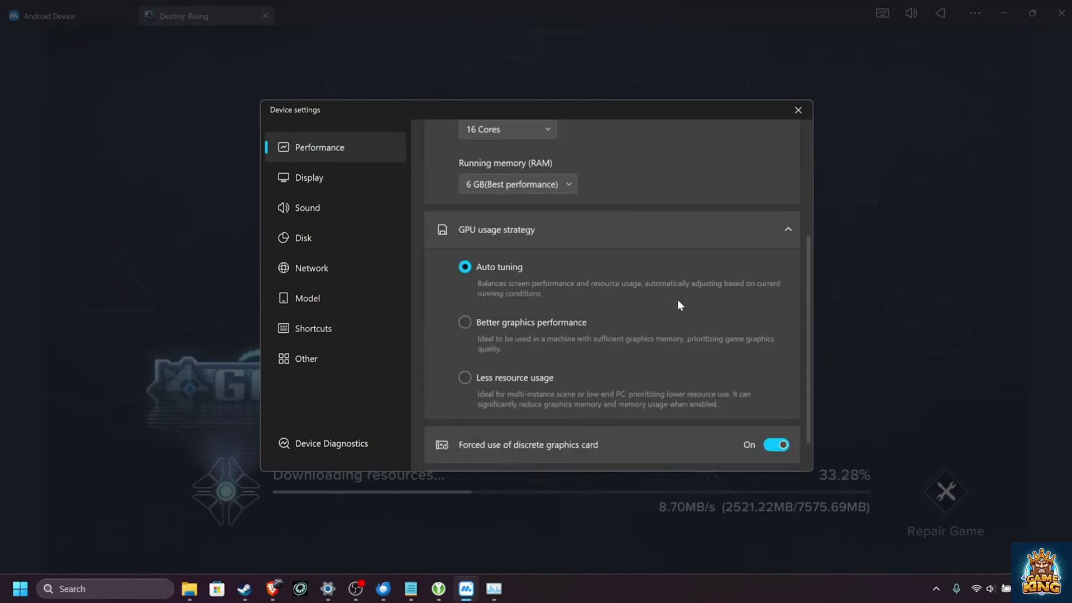
{"action": "scroll", "coordinate": [678, 305], "scroll_direction": "down", "scroll_amount": 2}
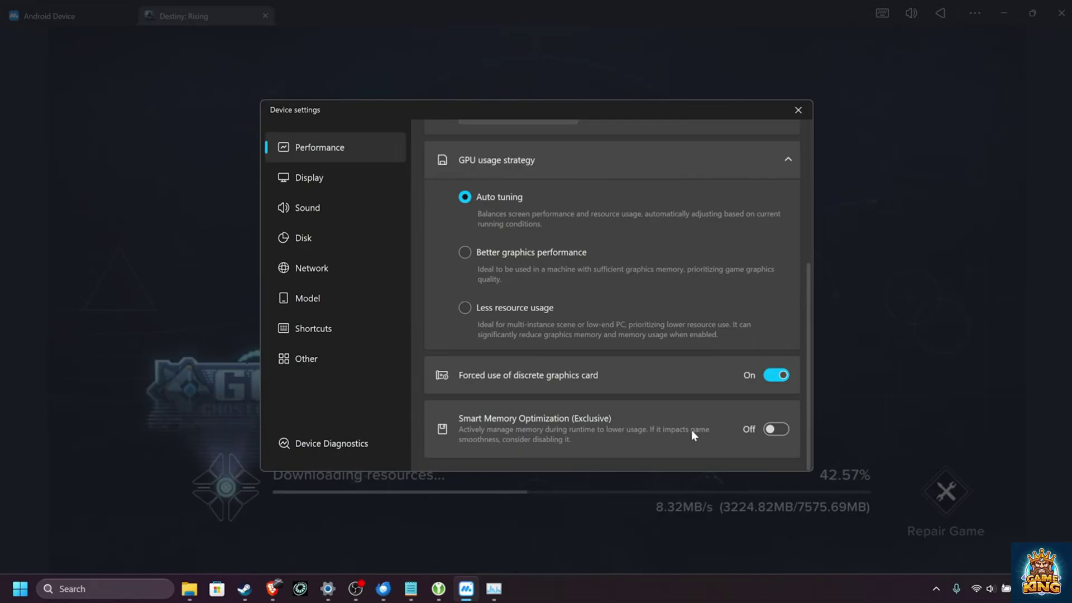
{"action": "left_click", "coordinate": [782, 431]}
Step: Raise the display's maximum FPS to 240 and enable the FPS counter
{"action": "left_click", "coordinate": [345, 176]}
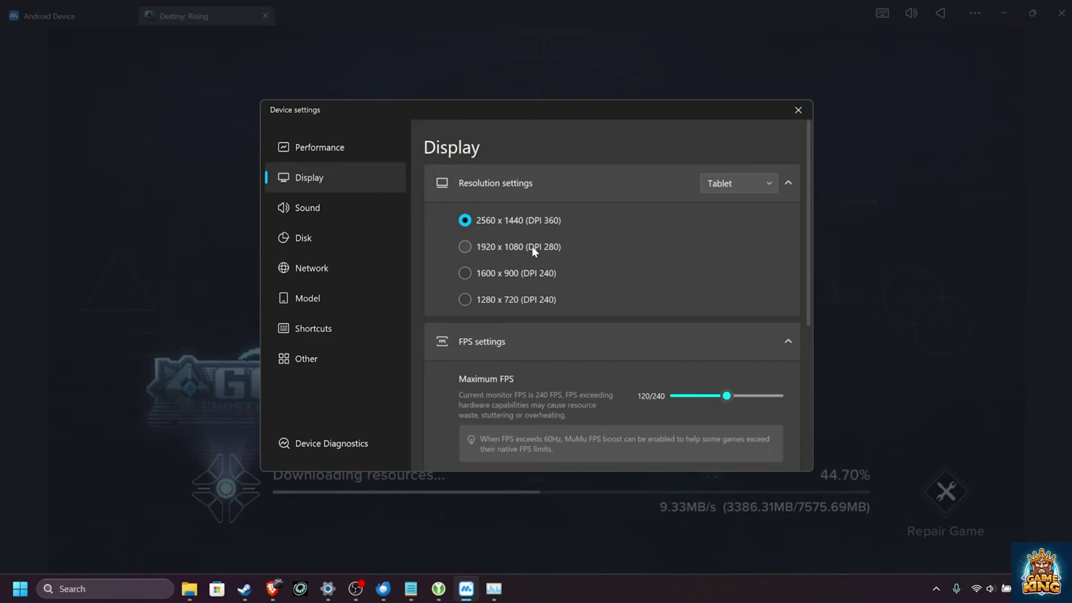
{"action": "scroll", "coordinate": [532, 246], "scroll_direction": "down", "scroll_amount": 5}
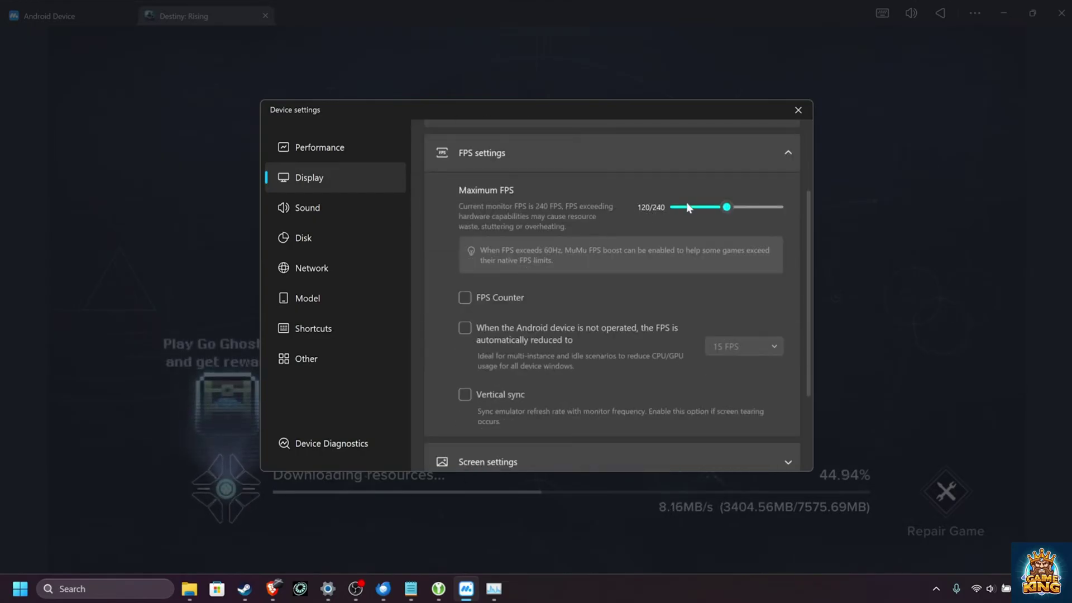
{"action": "scroll", "coordinate": [813, 210], "scroll_direction": "down", "scroll_amount": 1}
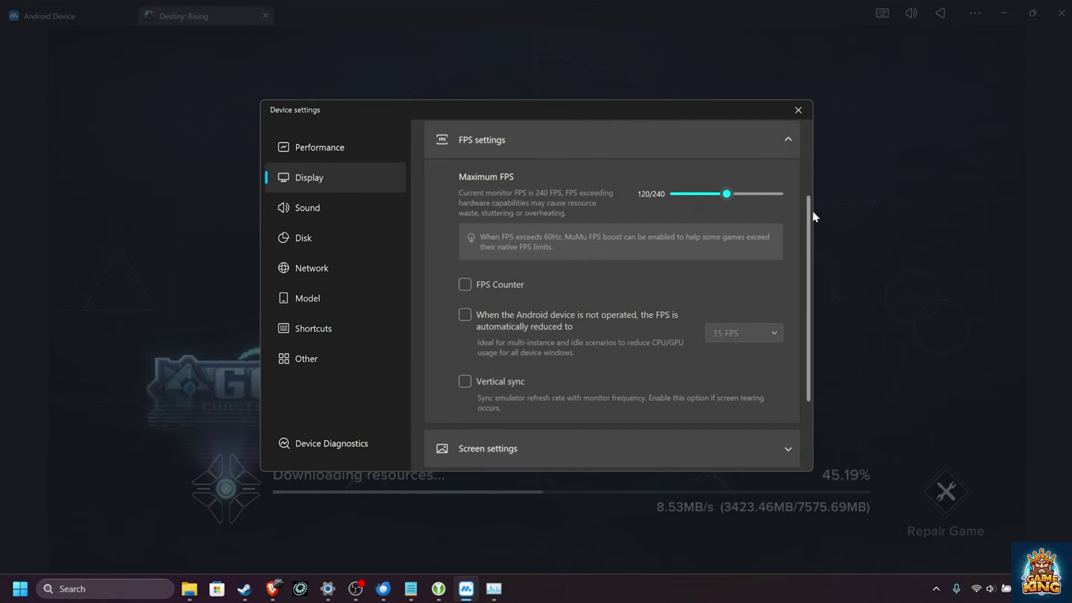
{"action": "mouse_move", "coordinate": [723, 195]}
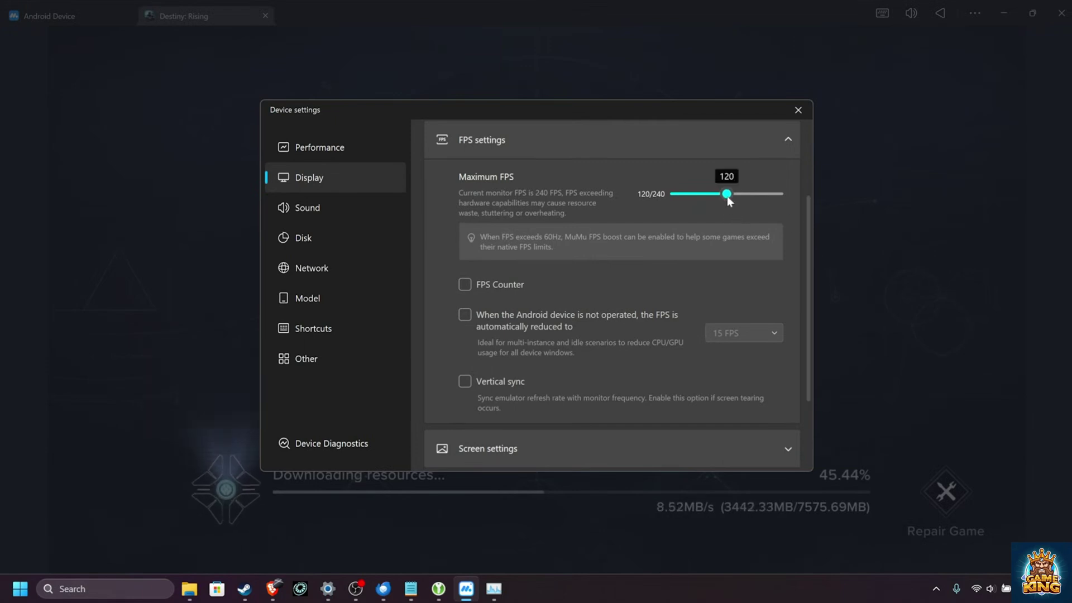
{"action": "left_click_drag", "start_coordinate": [726, 196], "coordinate": [821, 198]}
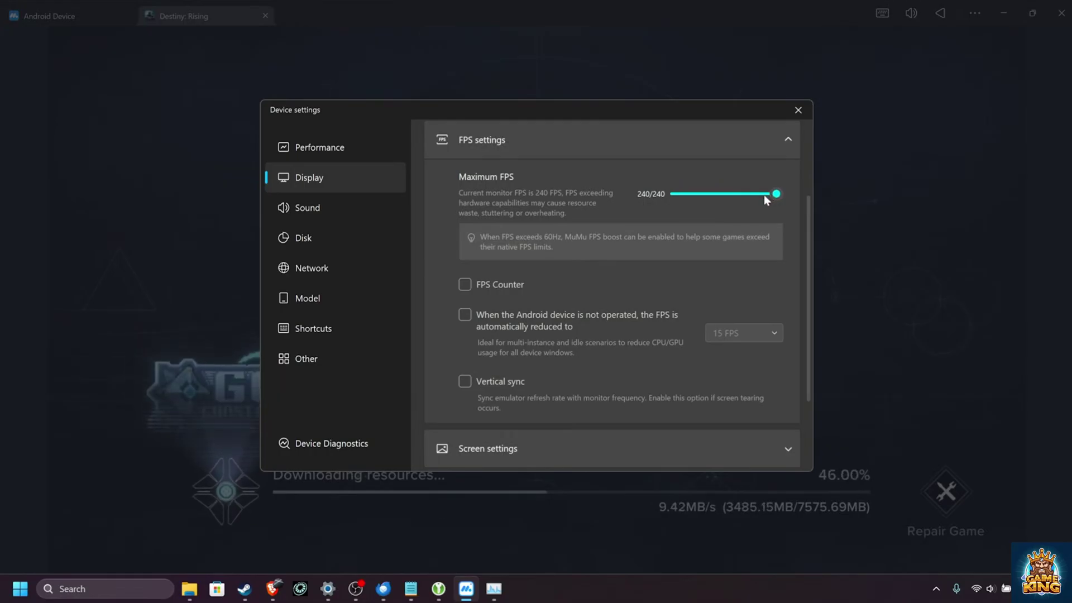
{"action": "left_click", "coordinate": [471, 287]}
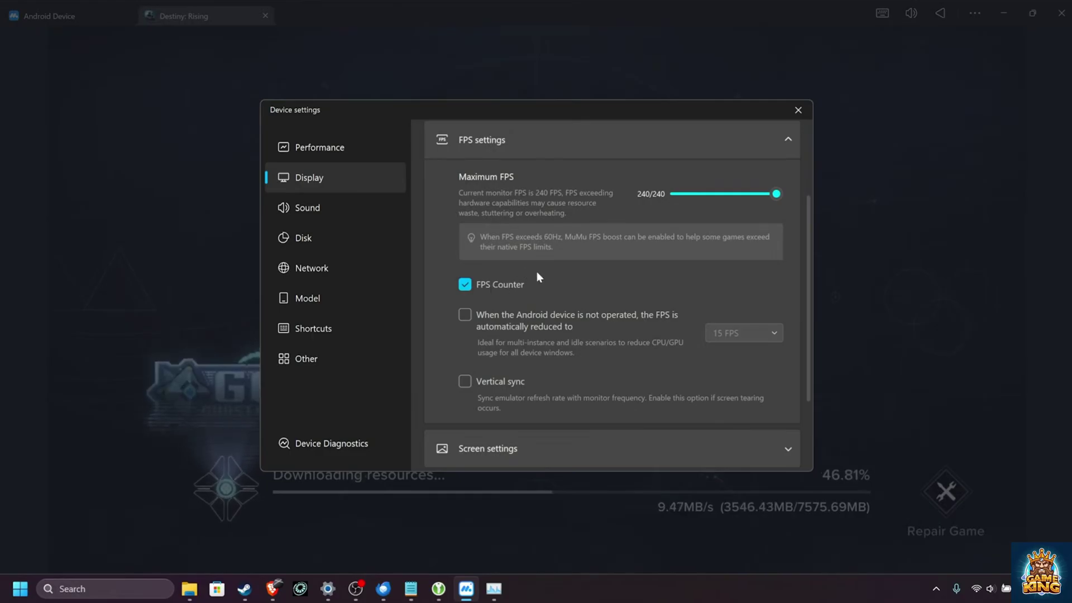
Step: Review the remaining display options, including vertical sync, screen brightness and style, window position/size, auto-rotation, multi-tab mode and custom cursor
{"action": "scroll", "coordinate": [537, 272], "scroll_direction": "down", "scroll_amount": 2}
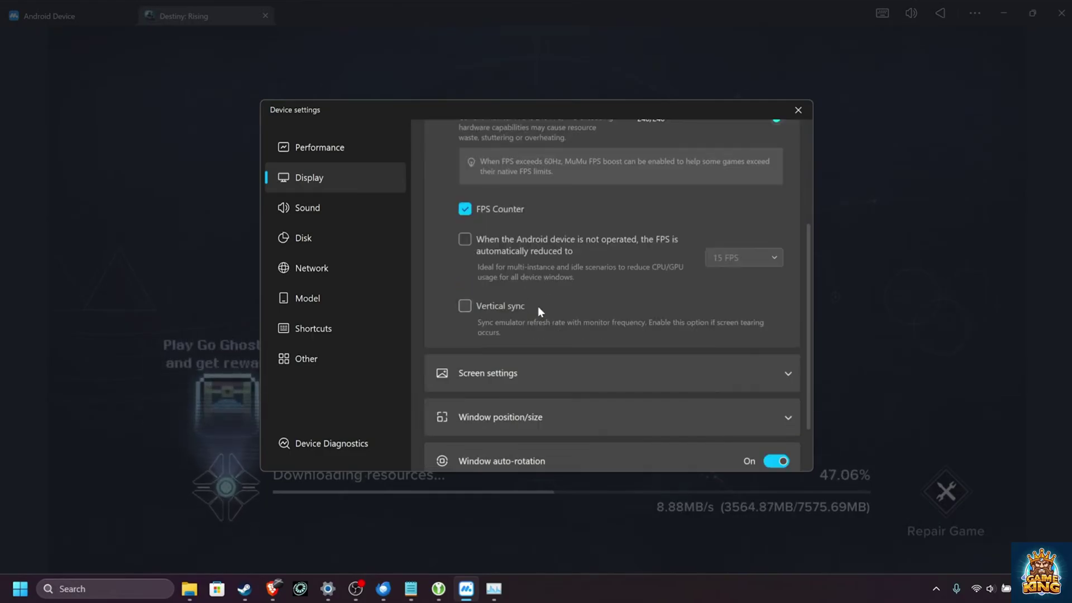
{"action": "scroll", "coordinate": [550, 304], "scroll_direction": "down", "scroll_amount": 2}
{"action": "left_click", "coordinate": [786, 312]}
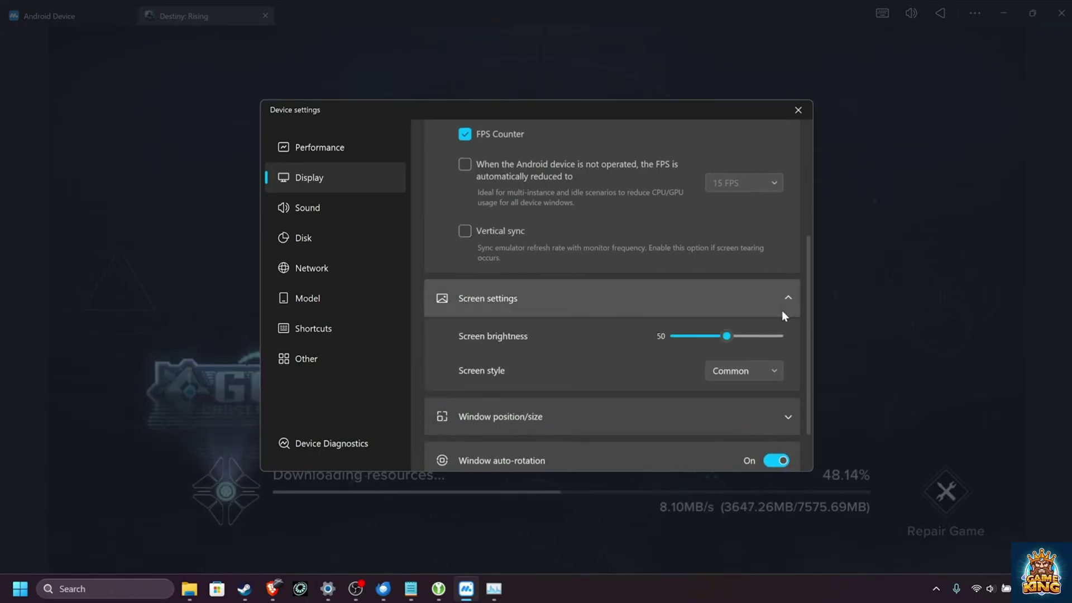
{"action": "scroll", "coordinate": [781, 310], "scroll_direction": "down", "scroll_amount": 1}
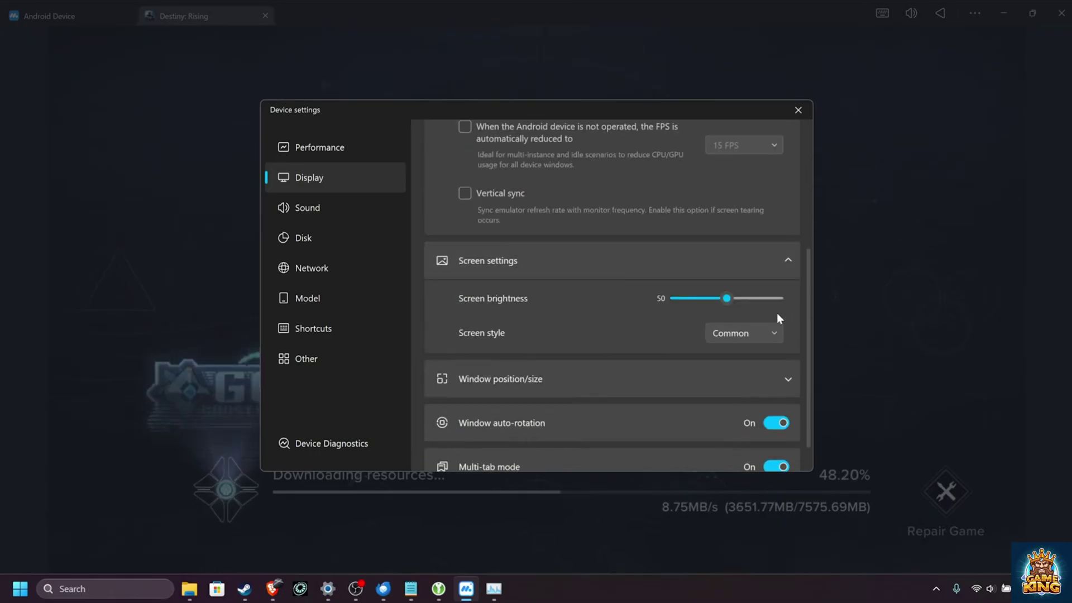
{"action": "left_click", "coordinate": [747, 334]}
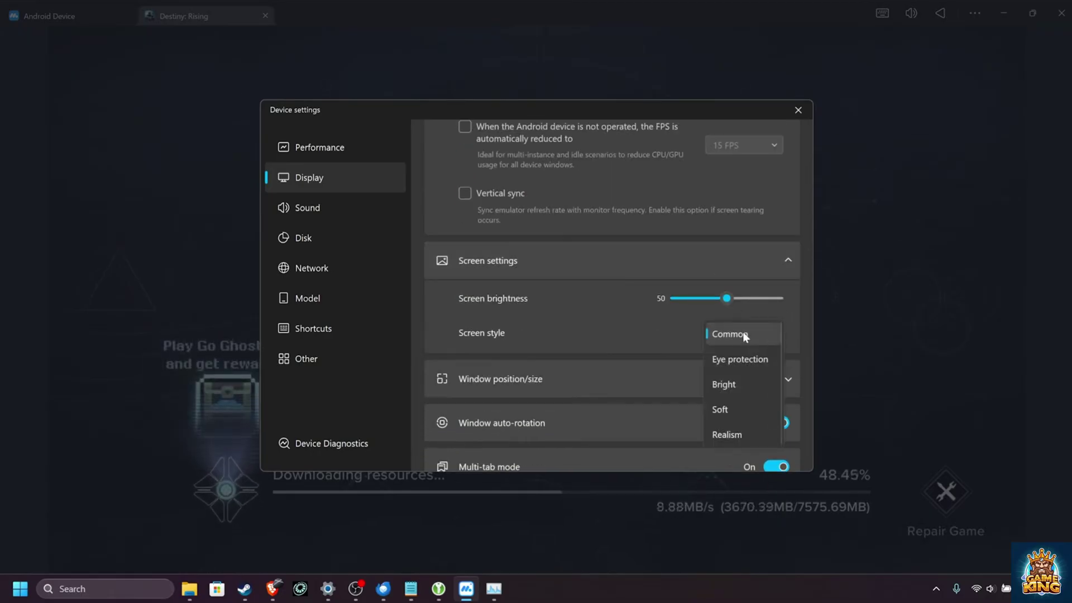
{"action": "left_click", "coordinate": [664, 337]}
{"action": "scroll", "coordinate": [642, 349], "scroll_direction": "down", "scroll_amount": 1}
{"action": "left_click", "coordinate": [630, 344]}
{"action": "scroll", "coordinate": [630, 346], "scroll_direction": "down", "scroll_amount": 2}
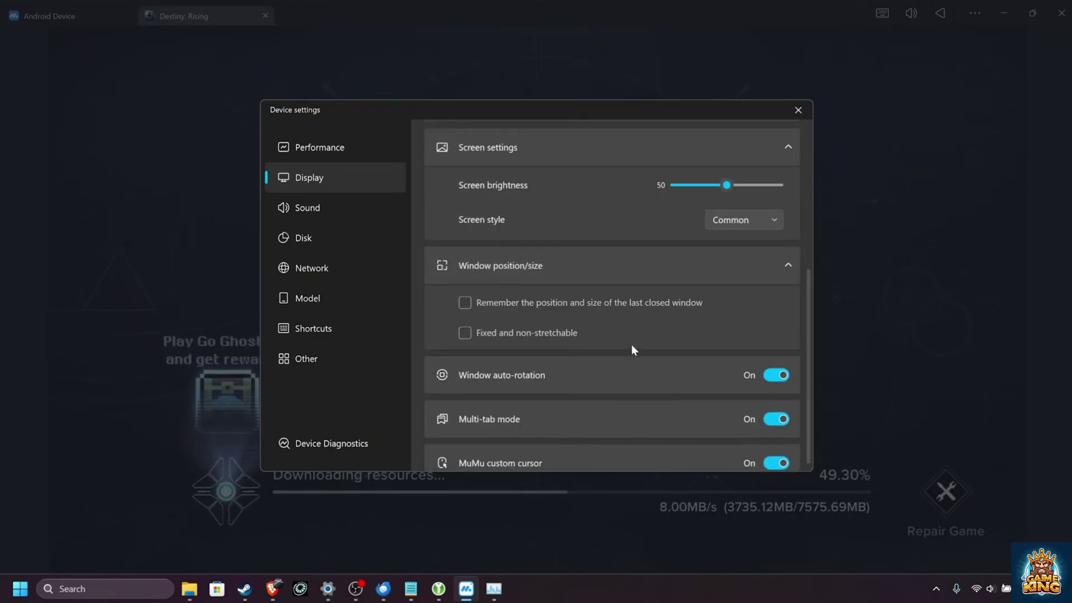
{"action": "scroll", "coordinate": [632, 344], "scroll_direction": "down", "scroll_amount": 1}
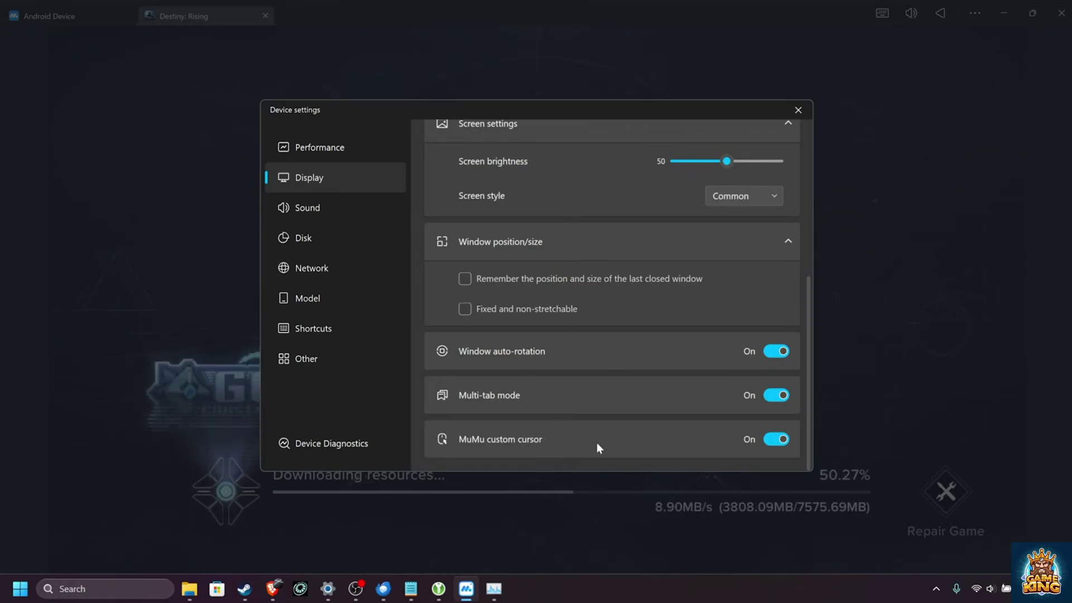
Step: Turn on Disable system sound in the sound settings, and review the disk and network settings
{"action": "left_click", "coordinate": [316, 213]}
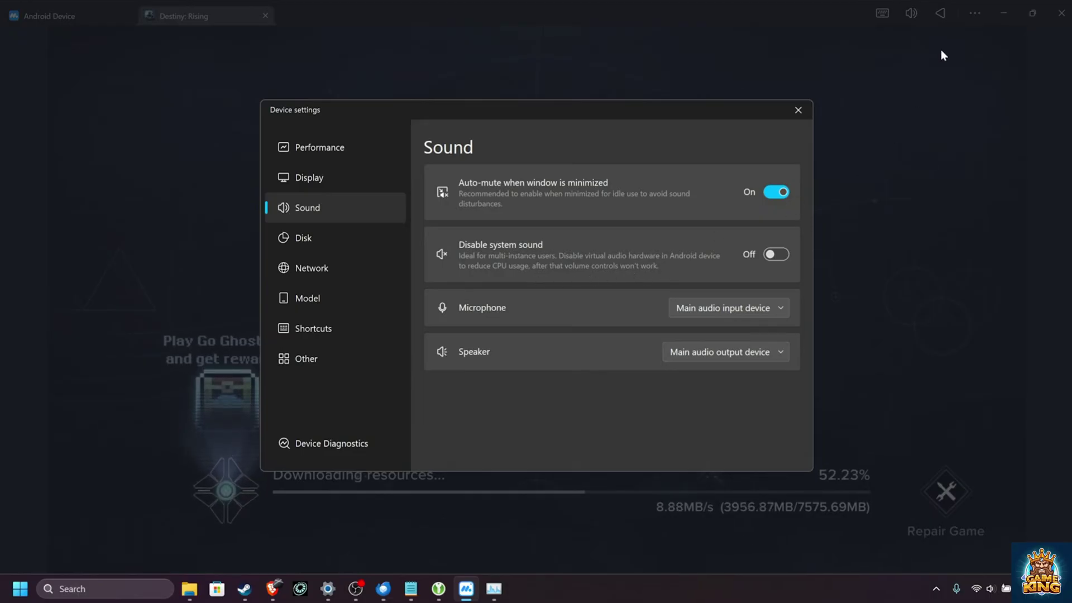
{"action": "left_click", "coordinate": [780, 252]}
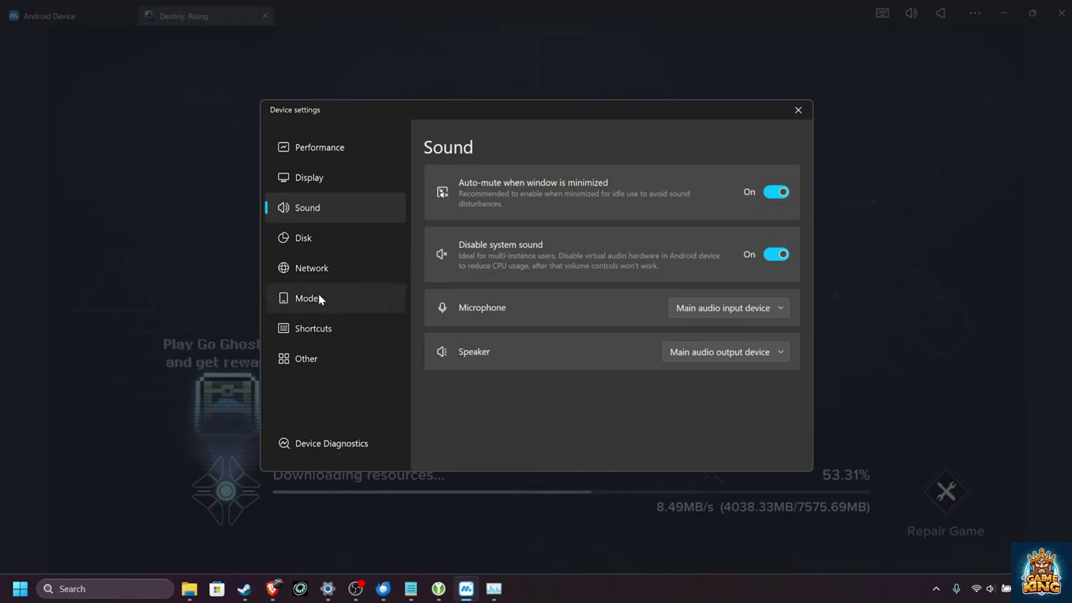
{"action": "left_click", "coordinate": [351, 247]}
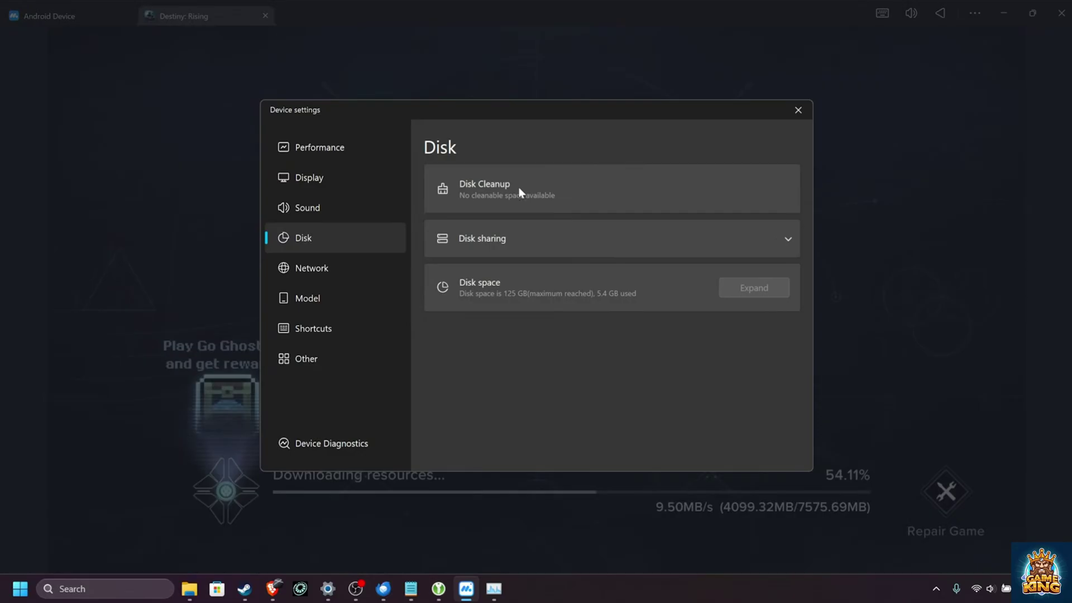
{"action": "left_click", "coordinate": [520, 233]}
{"action": "left_click", "coordinate": [337, 265]}
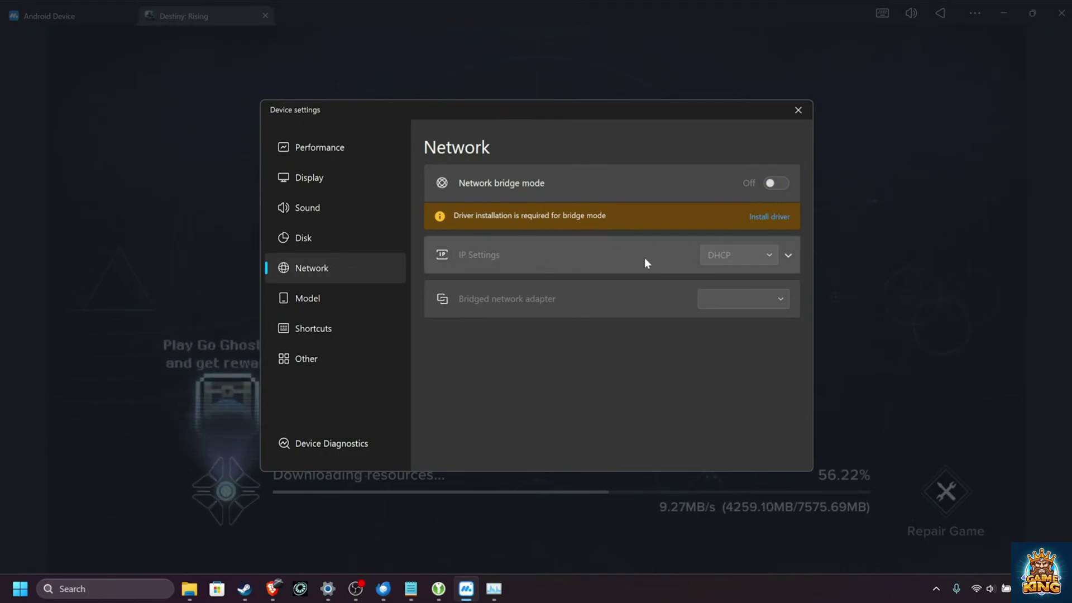
Step: Set the emulated device model to the Asus ROG Phone 9 preset
{"action": "left_click", "coordinate": [381, 290]}
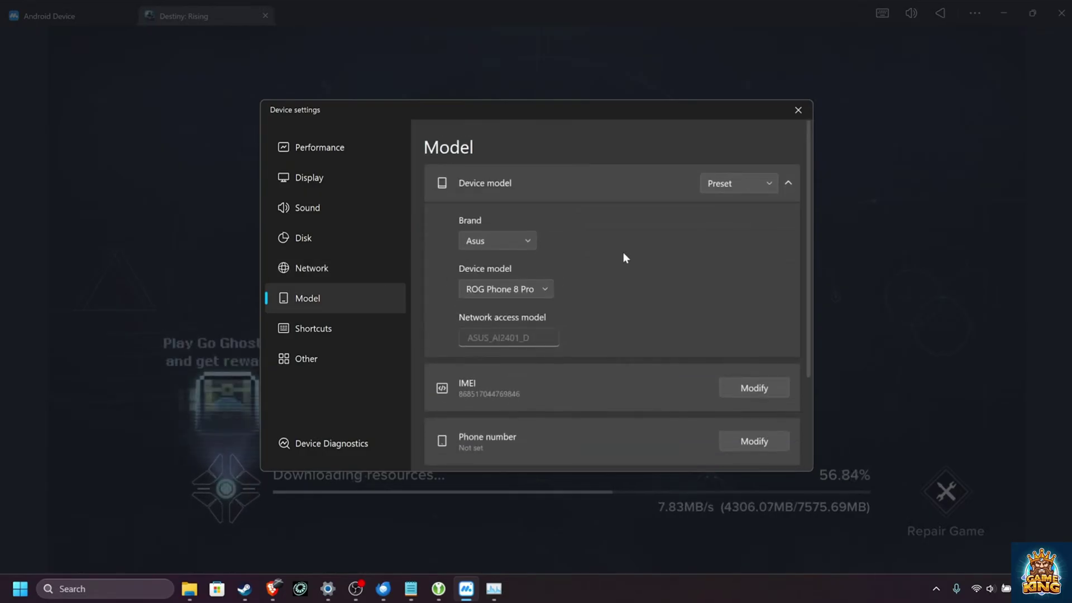
{"action": "left_click", "coordinate": [521, 242]}
{"action": "left_click", "coordinate": [521, 241]}
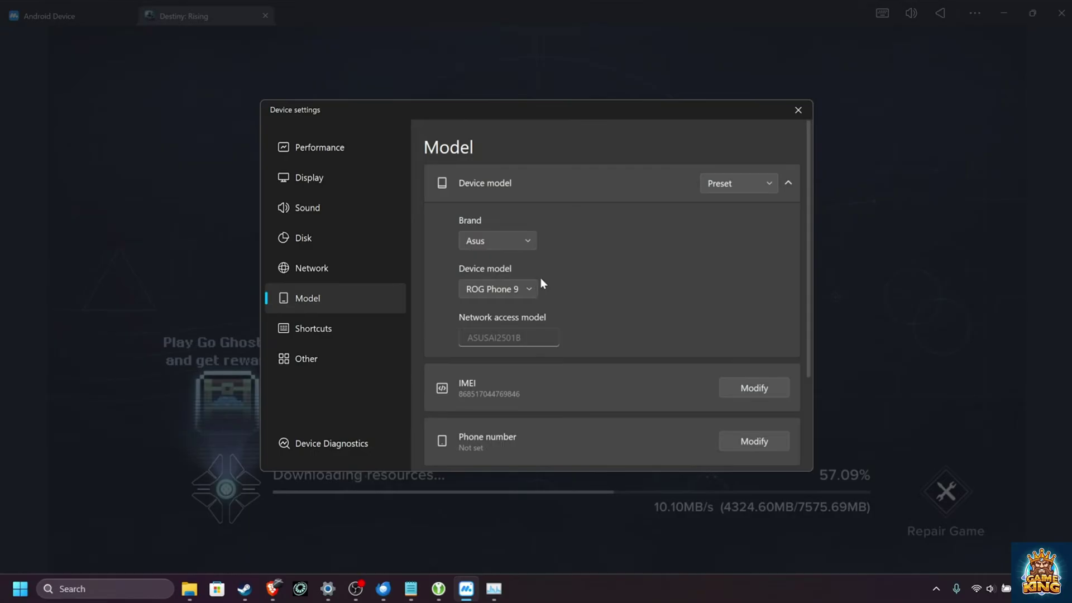
{"action": "left_click", "coordinate": [531, 288]}
{"action": "left_click", "coordinate": [616, 270]}
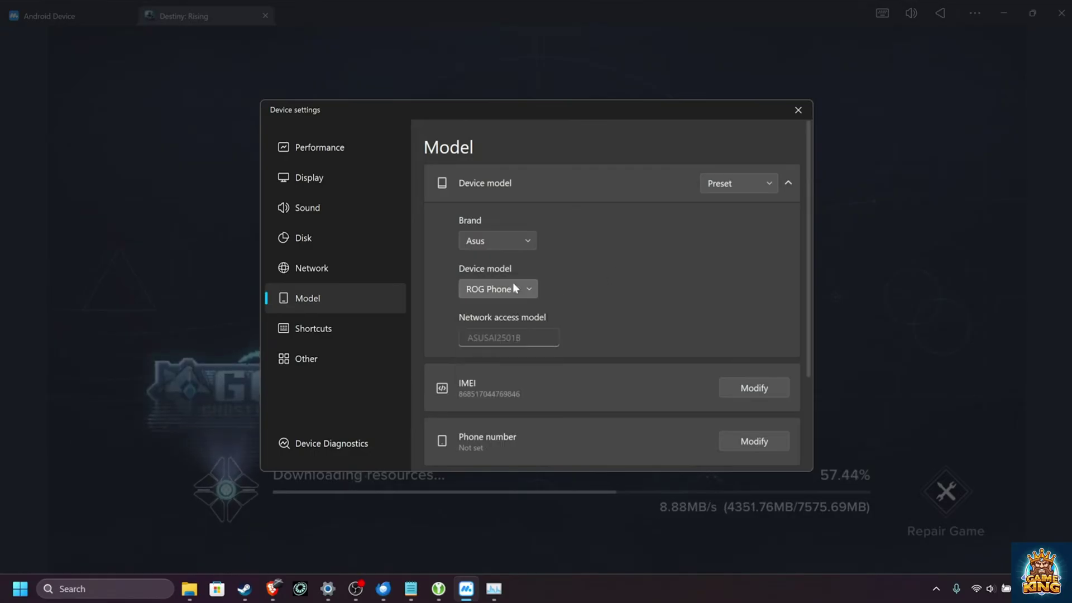
Step: Set the GPU model preset to High: Adreno (TM) 740
{"action": "scroll", "coordinate": [612, 271], "scroll_direction": "down", "scroll_amount": 3}
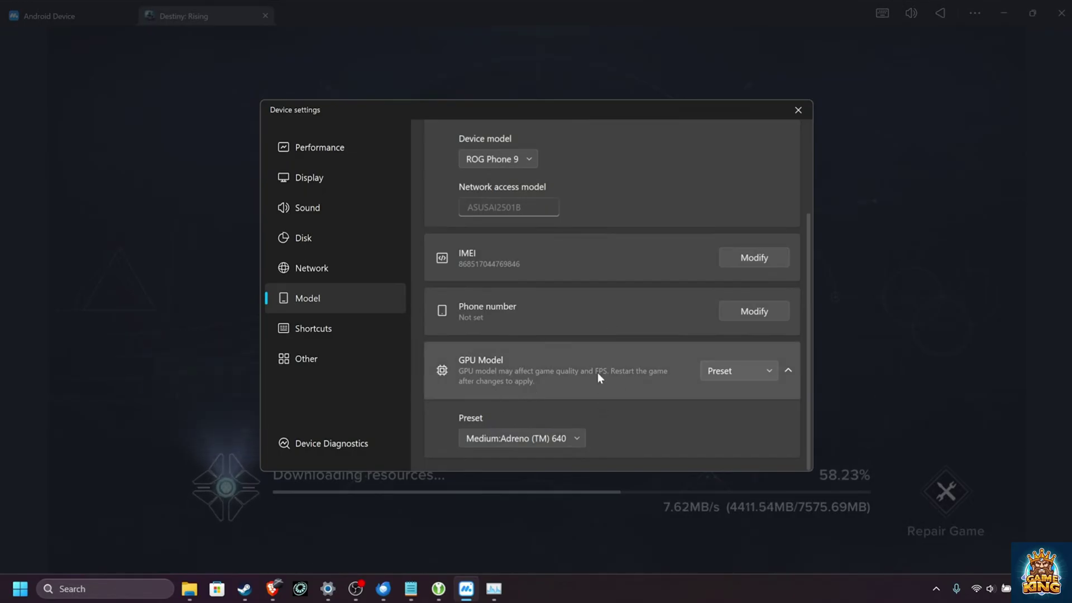
{"action": "left_click", "coordinate": [721, 375]}
{"action": "left_click", "coordinate": [548, 436]}
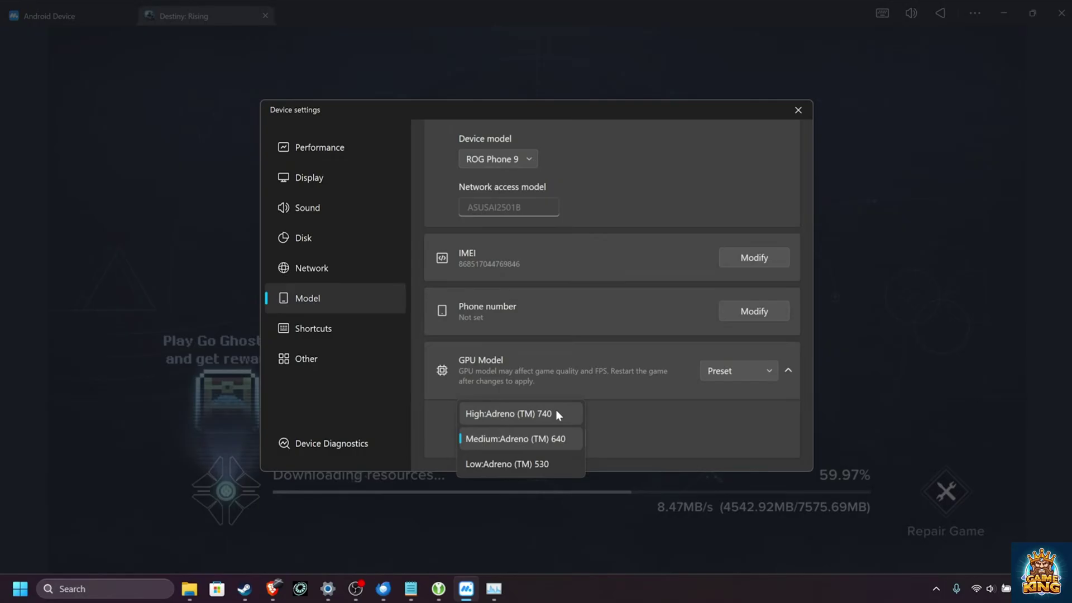
{"action": "left_click", "coordinate": [556, 413]}
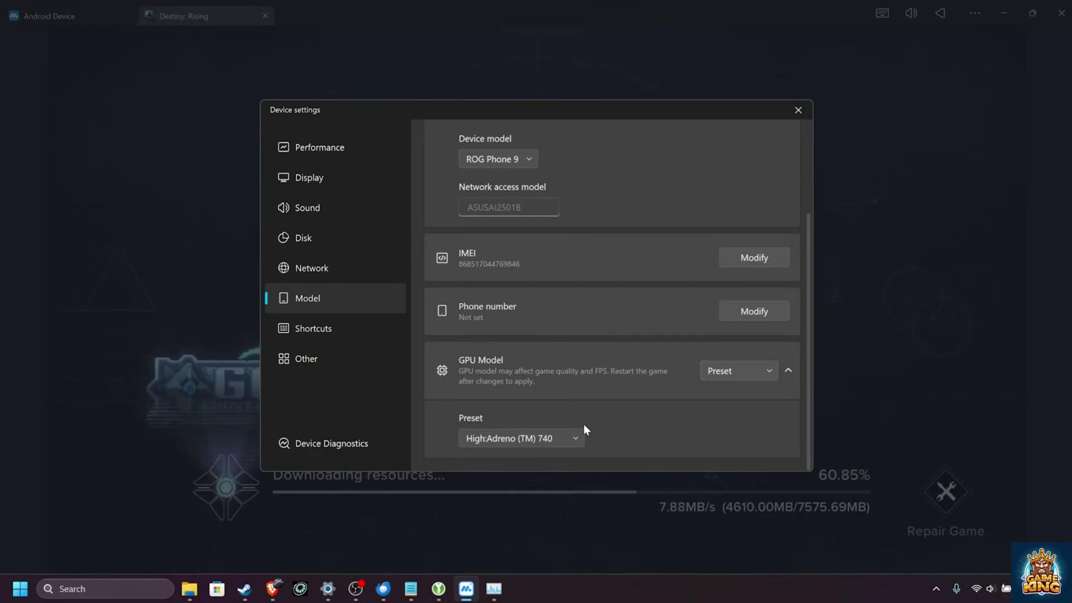
{"action": "left_click", "coordinate": [537, 430]}
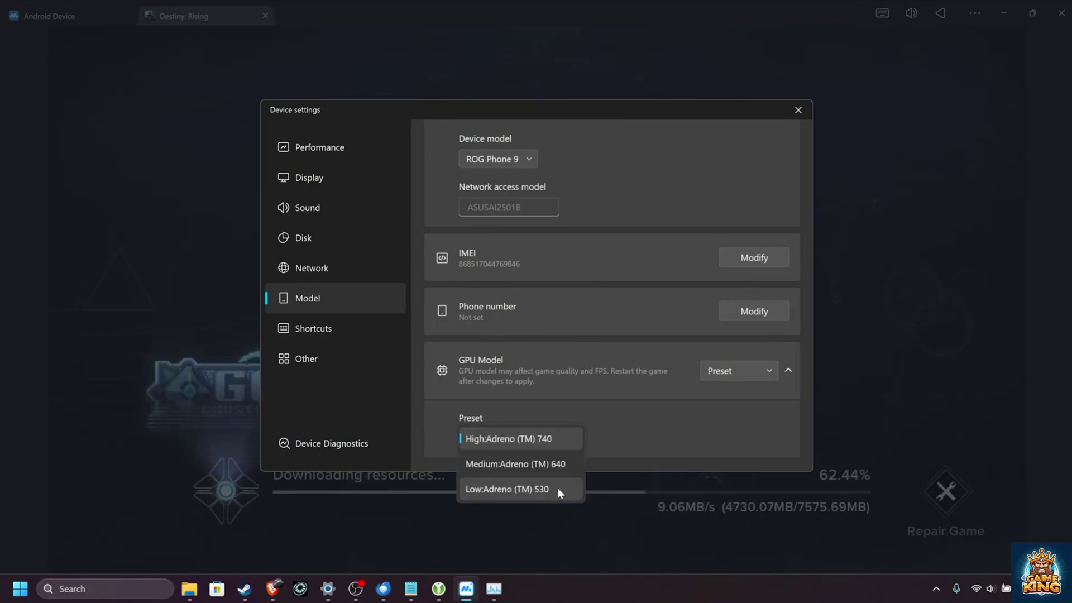
{"action": "left_click", "coordinate": [419, 408]}
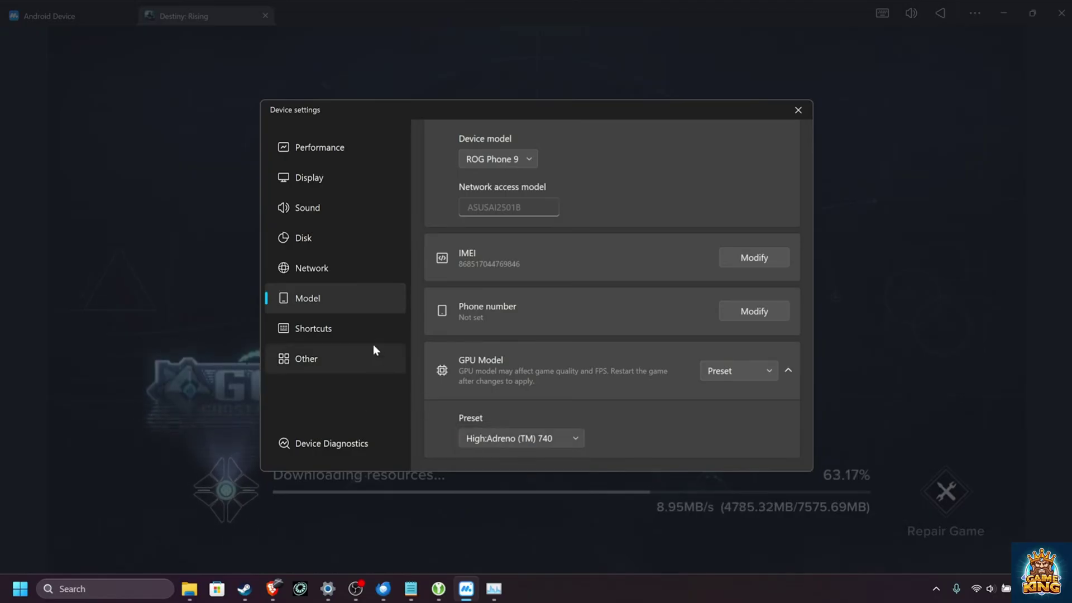
Step: Review the shortcut settings, the other device options such as root, gamepad and ADB debug, and the device diagnostics
{"action": "left_click", "coordinate": [363, 330]}
{"action": "scroll", "coordinate": [593, 257], "scroll_direction": "down", "scroll_amount": 1}
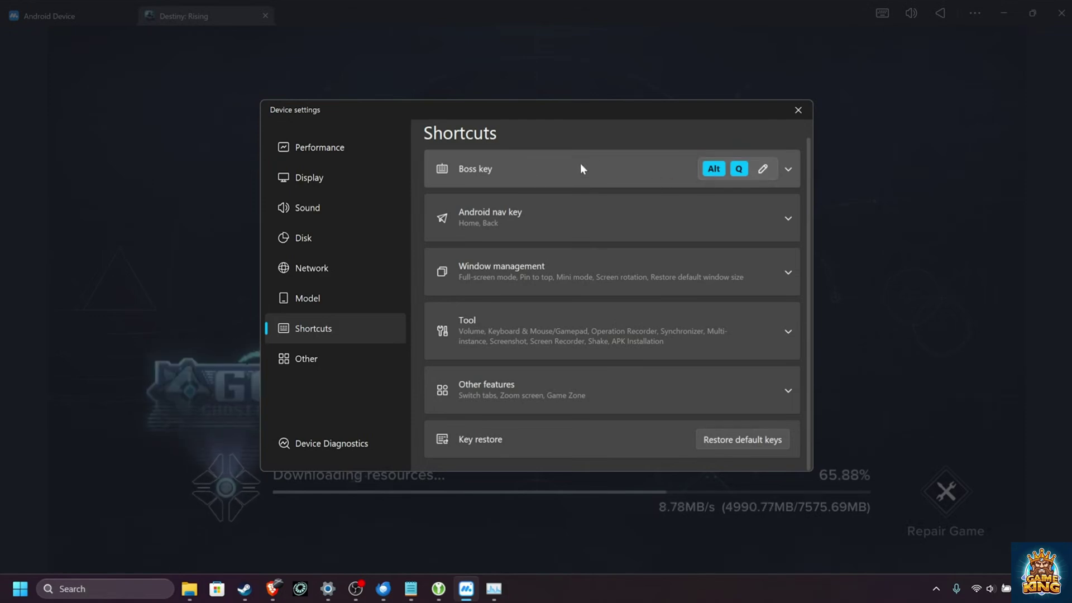
{"action": "left_click", "coordinate": [342, 355]}
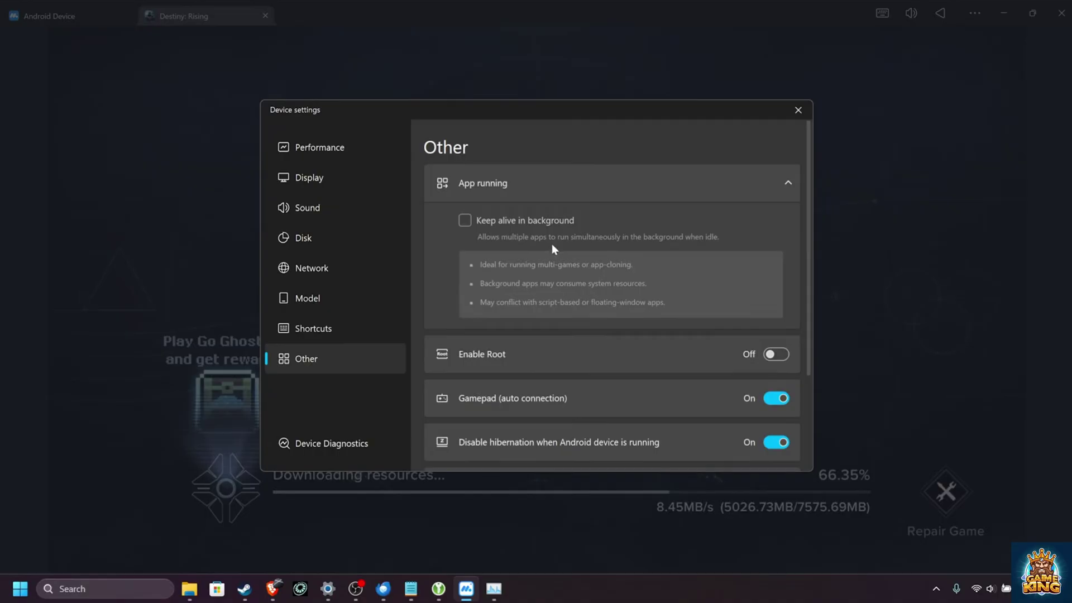
{"action": "scroll", "coordinate": [572, 239], "scroll_direction": "down", "scroll_amount": 4}
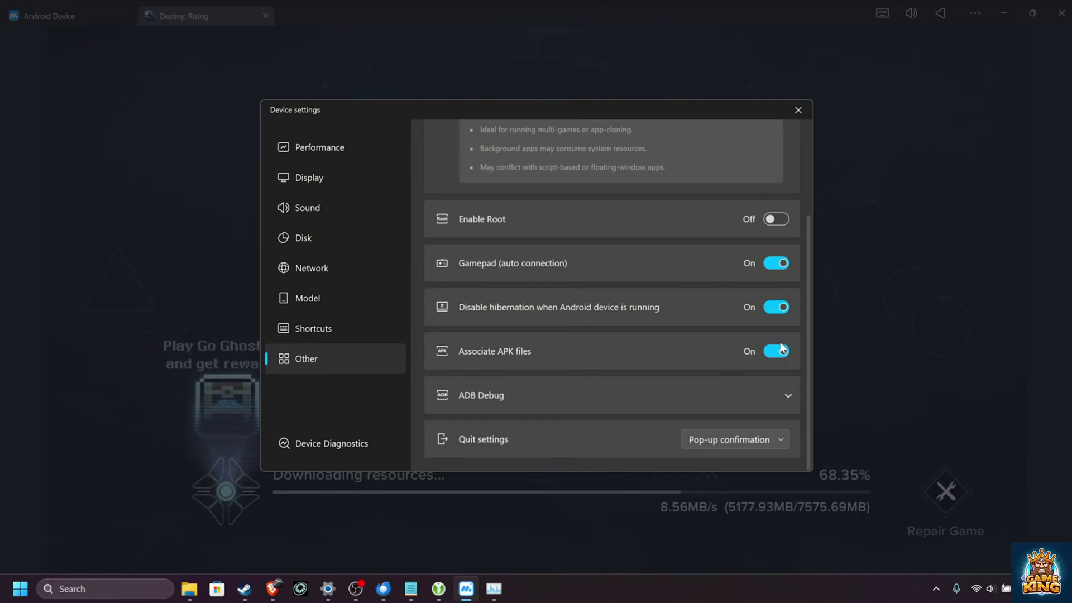
{"action": "left_click", "coordinate": [336, 443]}
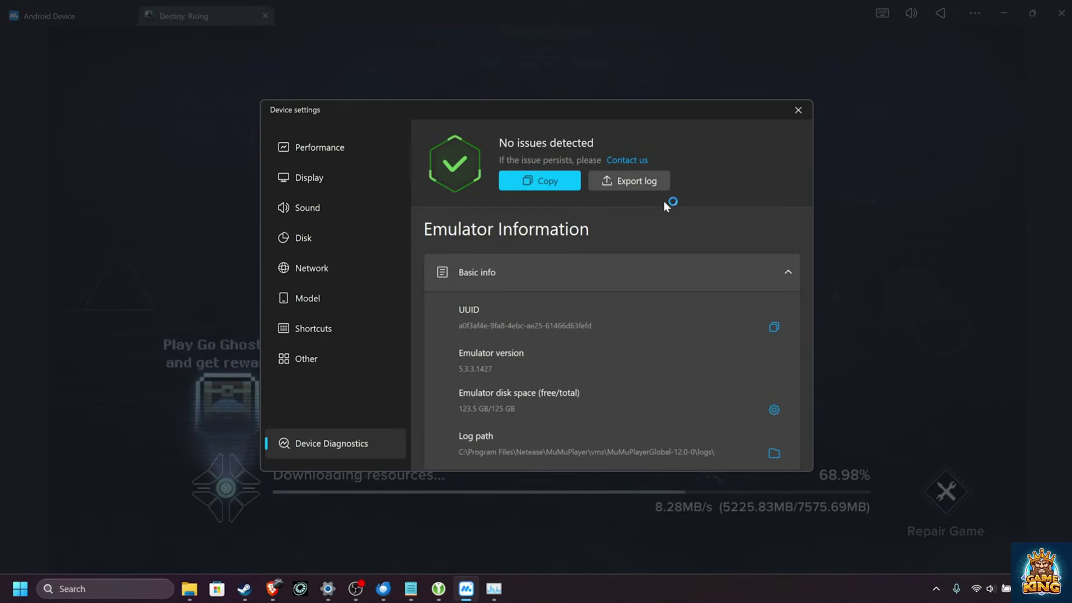
Step: Close the device settings and postpone the emulator restart
{"action": "left_click", "coordinate": [798, 110]}
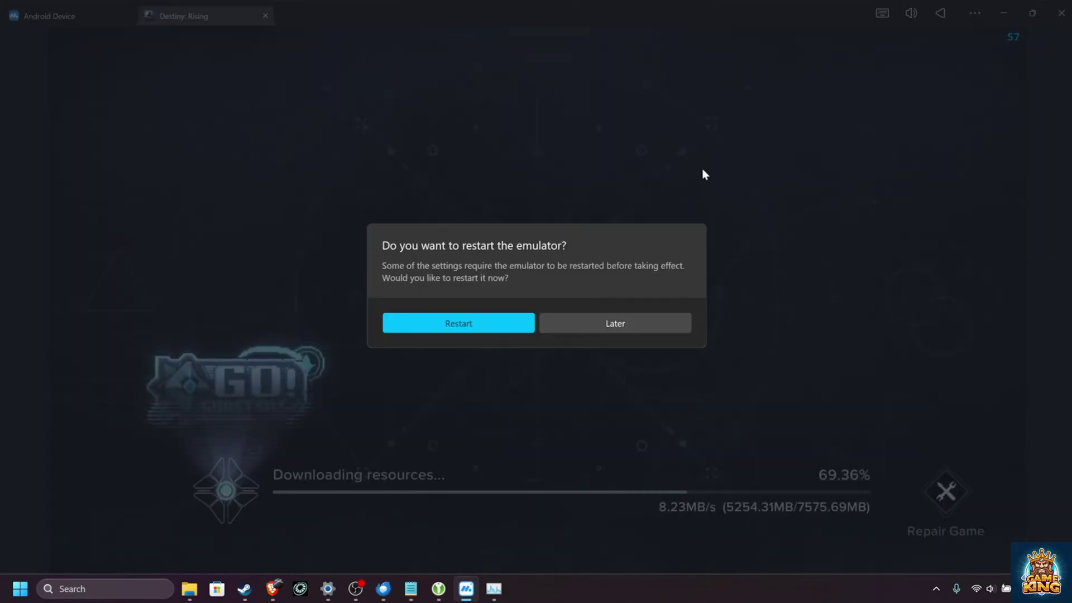
{"action": "left_click", "coordinate": [605, 326]}
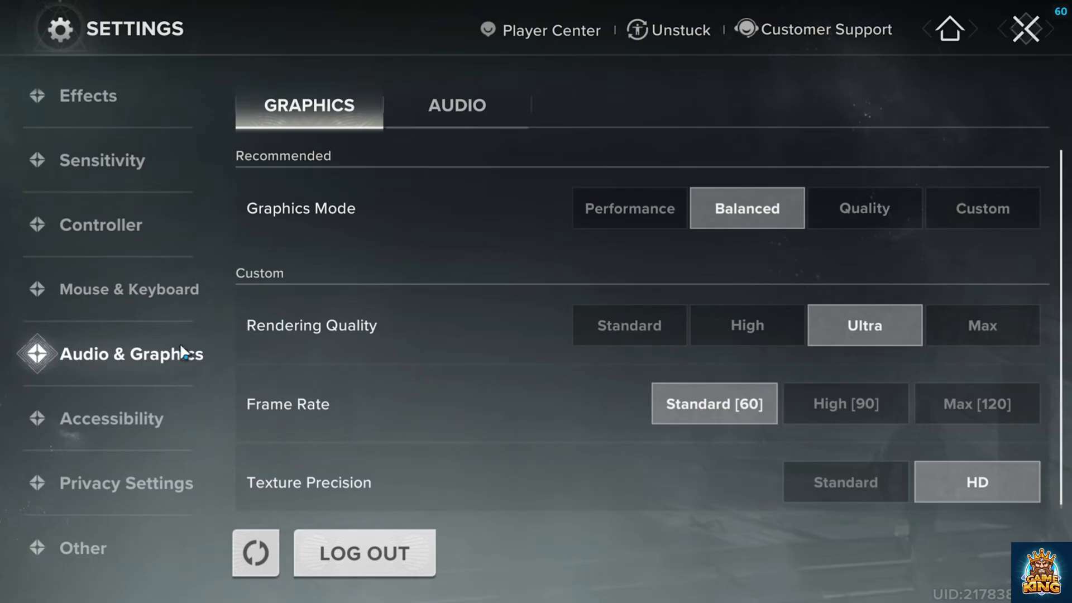
Step: Set the frame rate to Max [120] in the game's graphics settings, and check the remaining graphics options
{"action": "scroll", "coordinate": [130, 363], "scroll_direction": "up", "scroll_amount": 2}
{"action": "scroll", "coordinate": [118, 371], "scroll_direction": "down", "scroll_amount": 2}
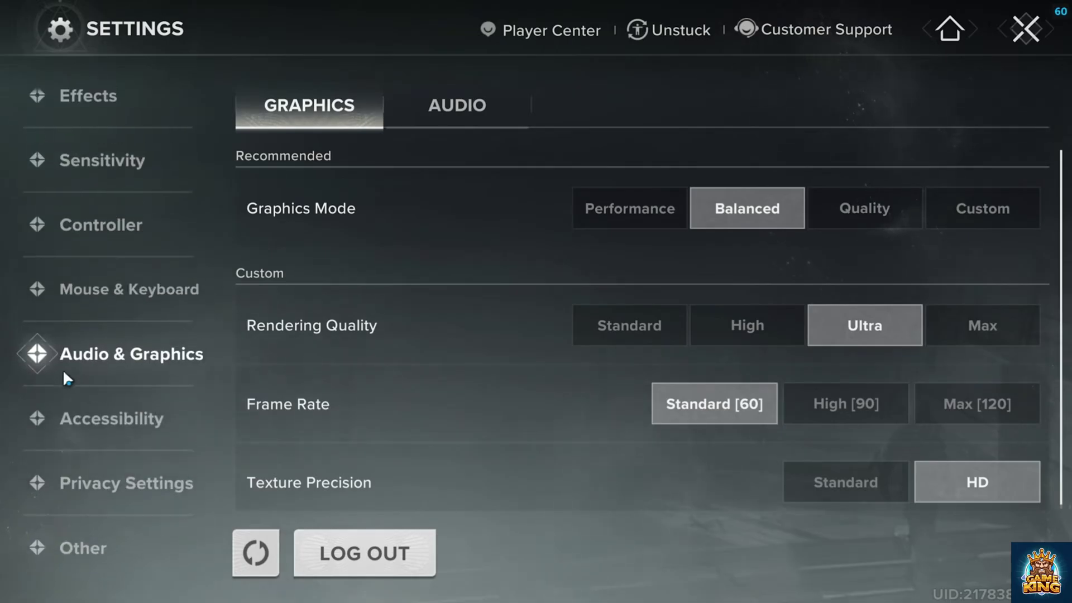
{"action": "scroll", "coordinate": [341, 346], "scroll_direction": "down", "scroll_amount": 1}
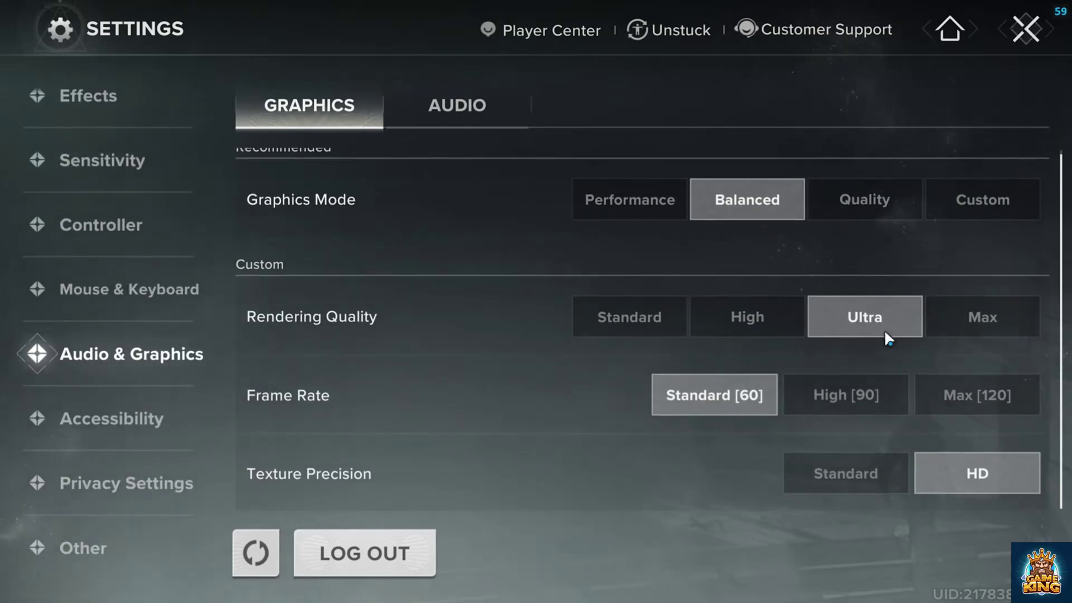
{"action": "left_click", "coordinate": [972, 407]}
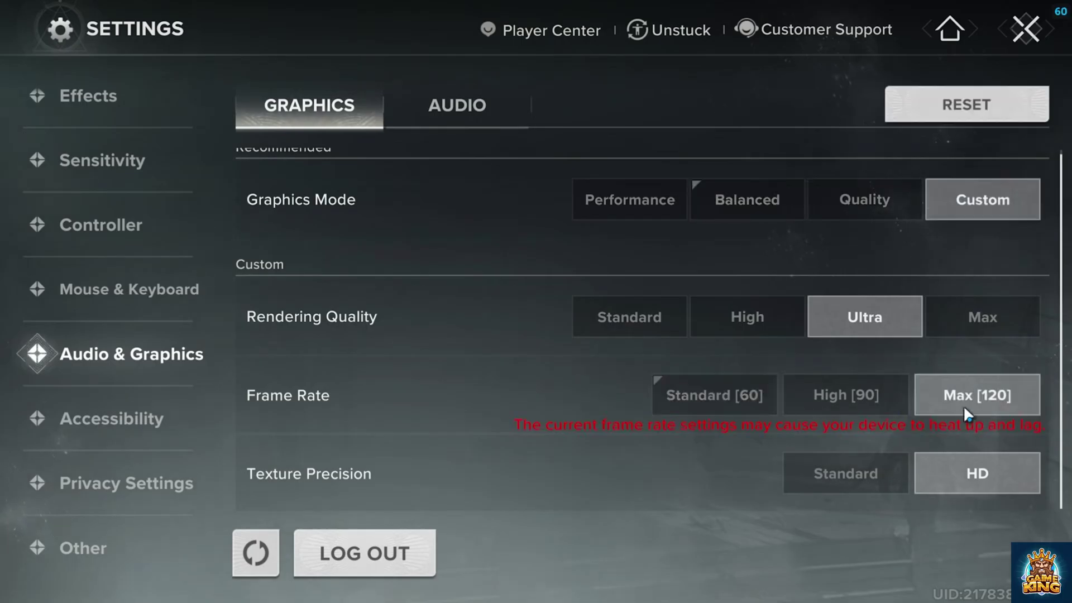
{"action": "scroll", "coordinate": [967, 404], "scroll_direction": "down", "scroll_amount": 2}
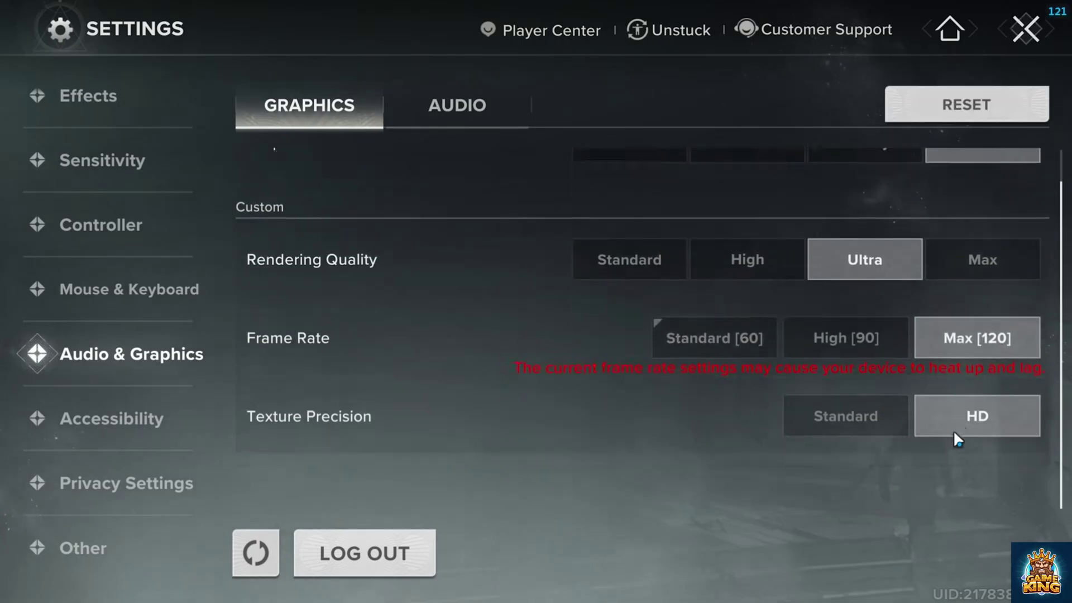
{"action": "scroll", "coordinate": [943, 453], "scroll_direction": "up", "scroll_amount": 1}
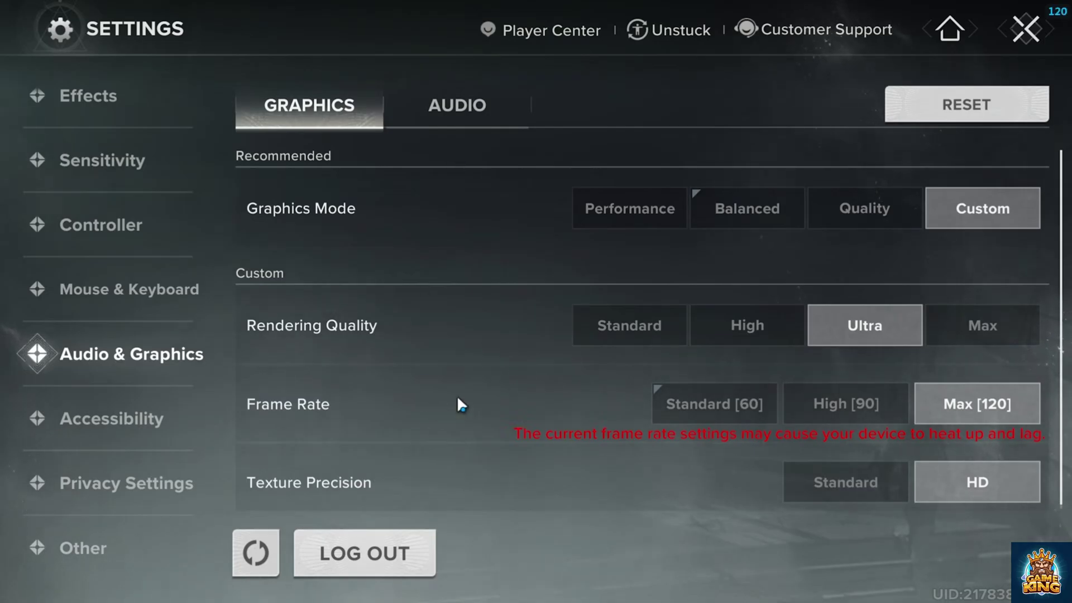
Step: Close the game settings and follow Zev through the library, jumping over the obstacle in the path
{"action": "key", "text": "Escape"}
{"action": "key", "text": "w"}
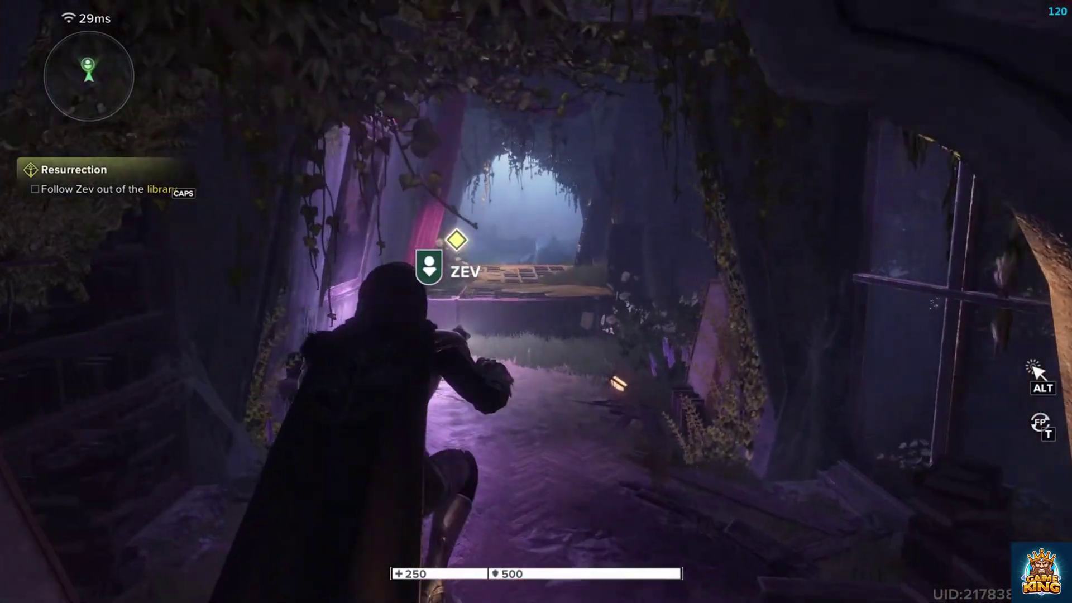
{"action": "key", "text": "space"}
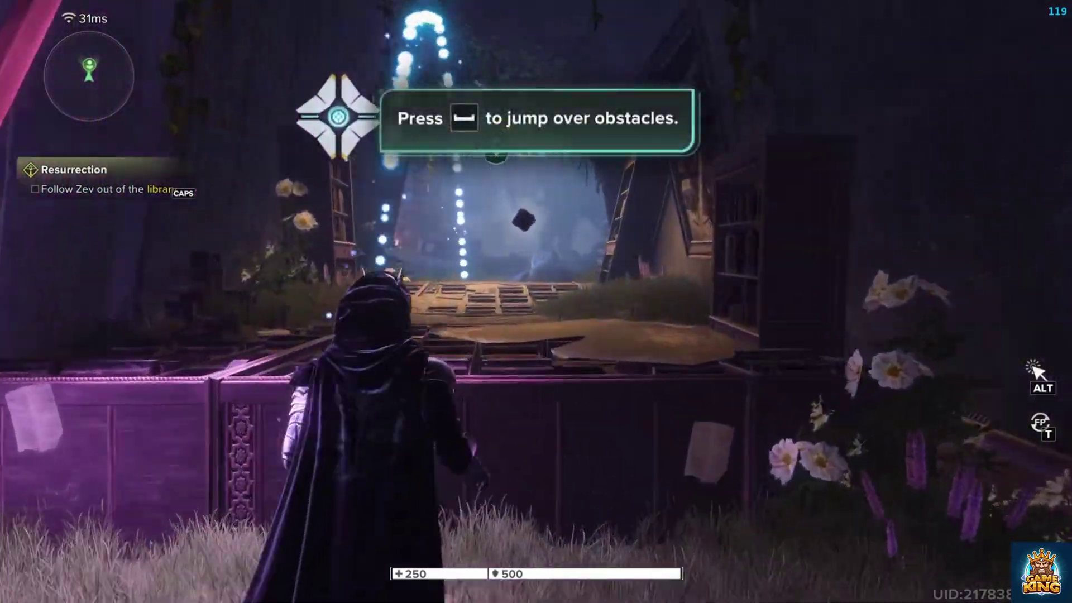
{"action": "key", "text": "w"}
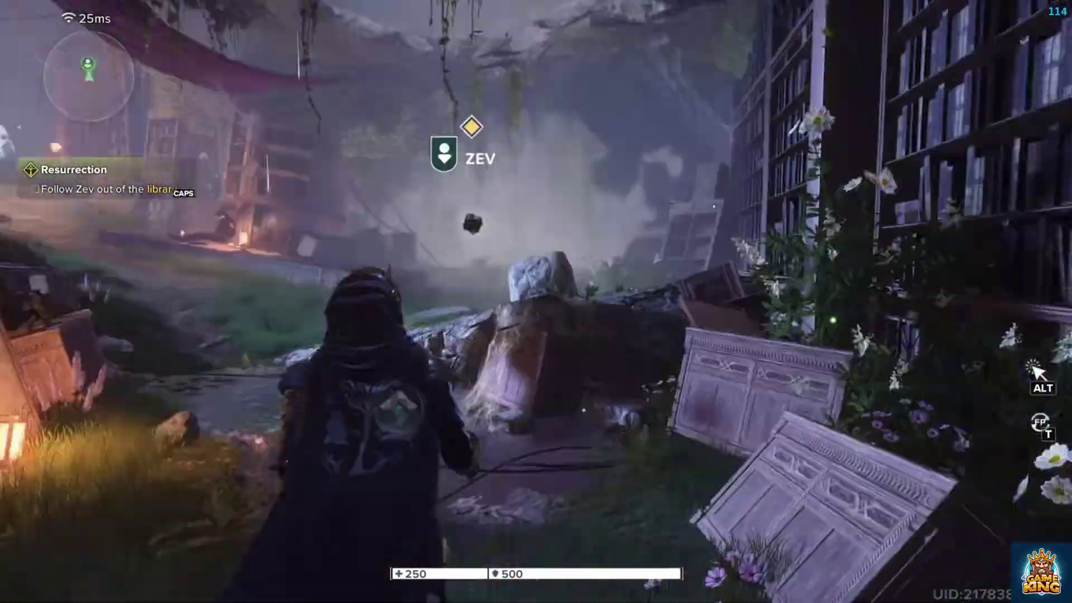
Step: Approach the dead militia soldier beside Zev and pick up his weapon
{"action": "key", "text": "w"}
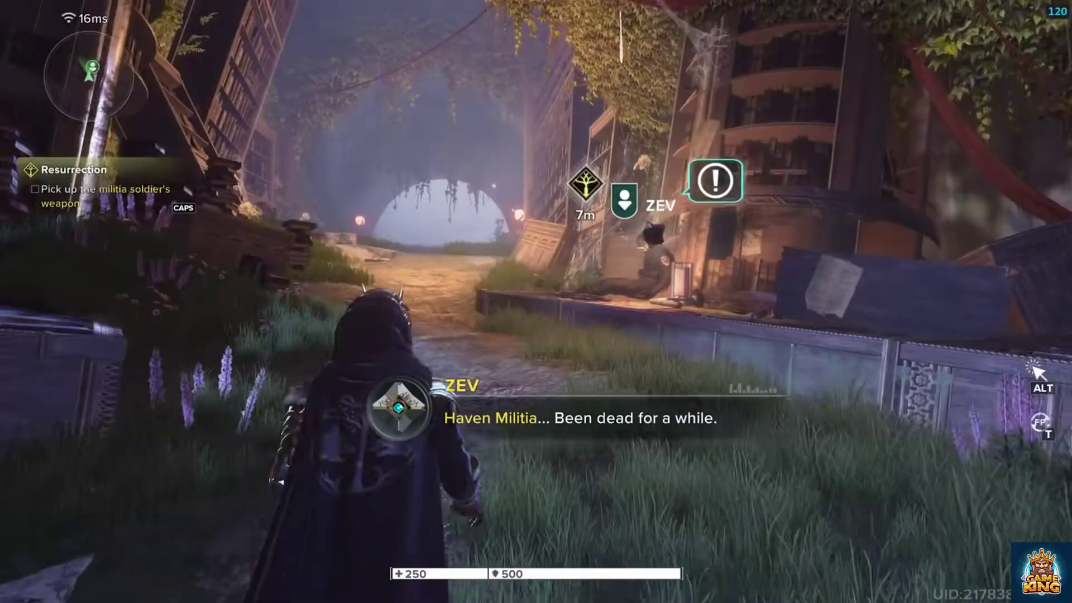
{"action": "key", "text": "w"}
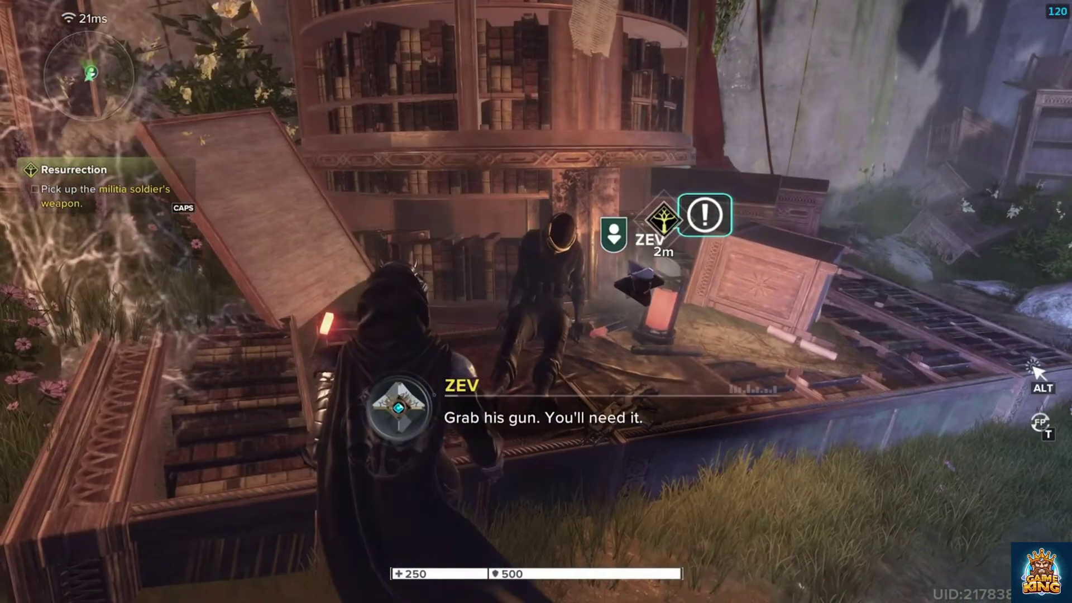
{"action": "key", "text": "e"}
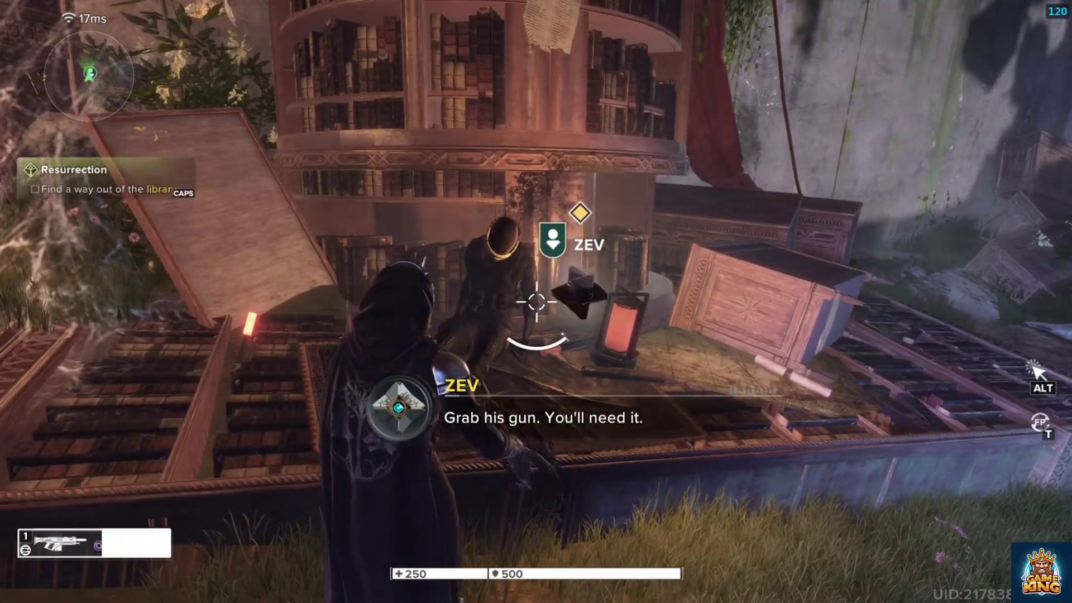
Step: Follow Zev towards the way out of the library and fight the Fallen, reloading the weapon during combat
{"action": "key", "text": "w"}
{"action": "key", "text": "w"}
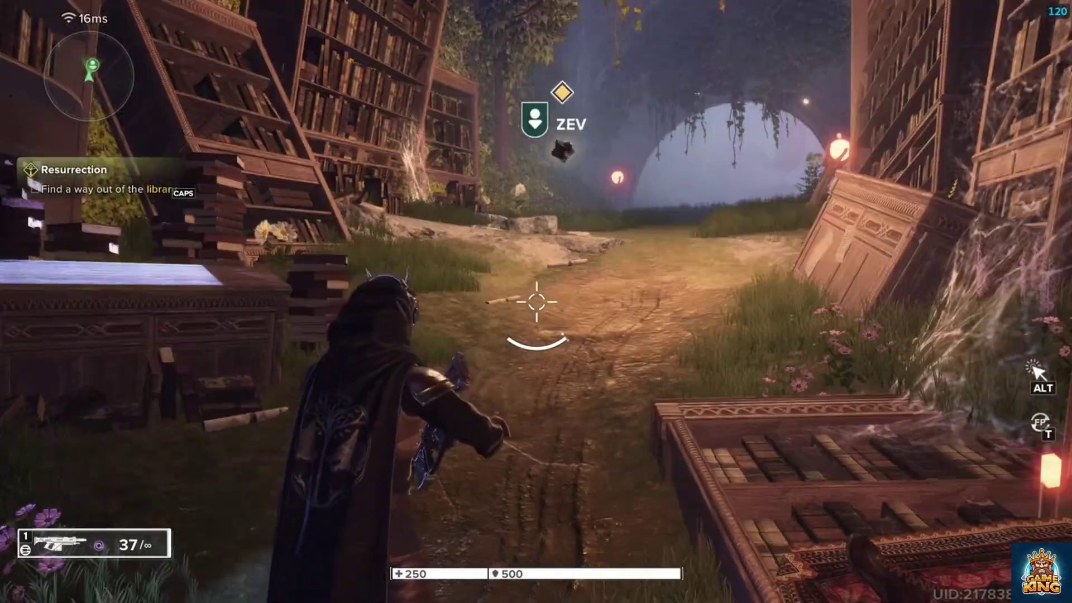
{"action": "key", "text": "w"}
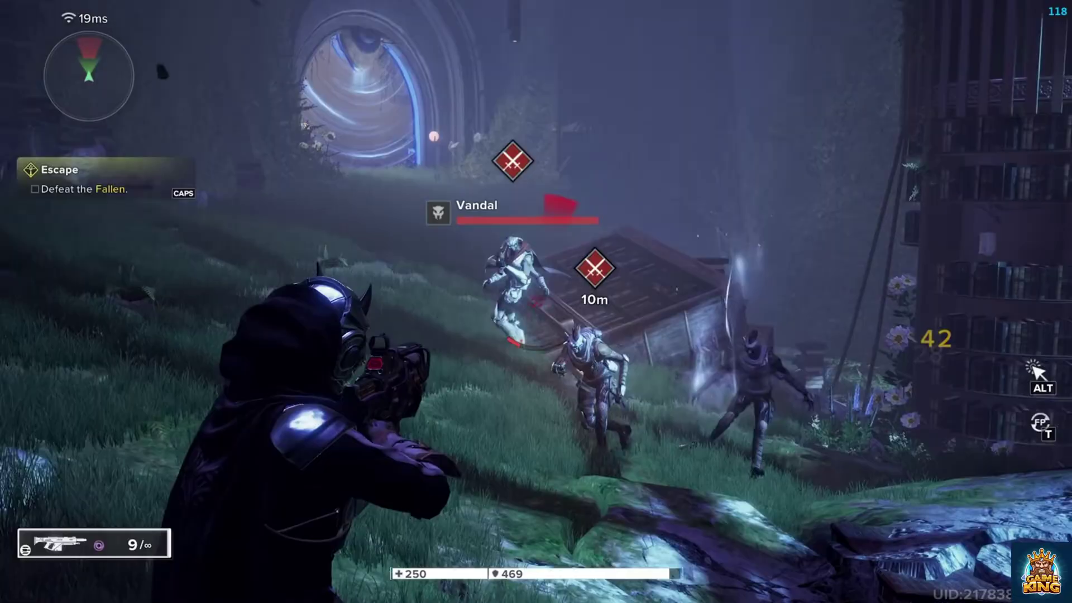
{"action": "key", "text": "r"}
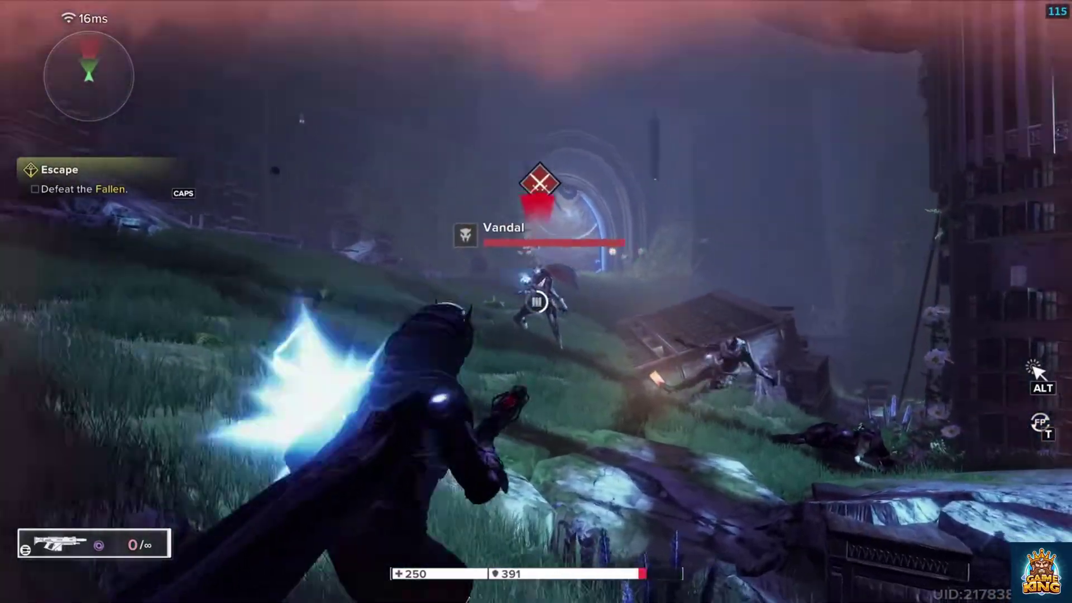